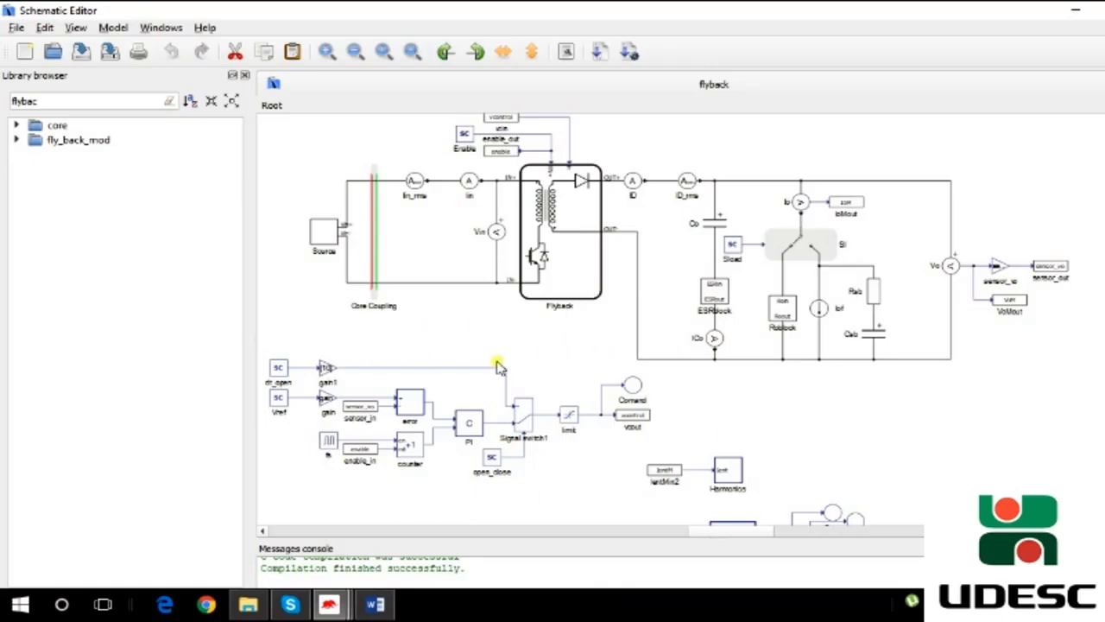
Review the control and power-quality blocks of the flyback schematic and the bridge rectifier and inductor L1 in the Source subsystem.
scroll(523, 373, down, 4)
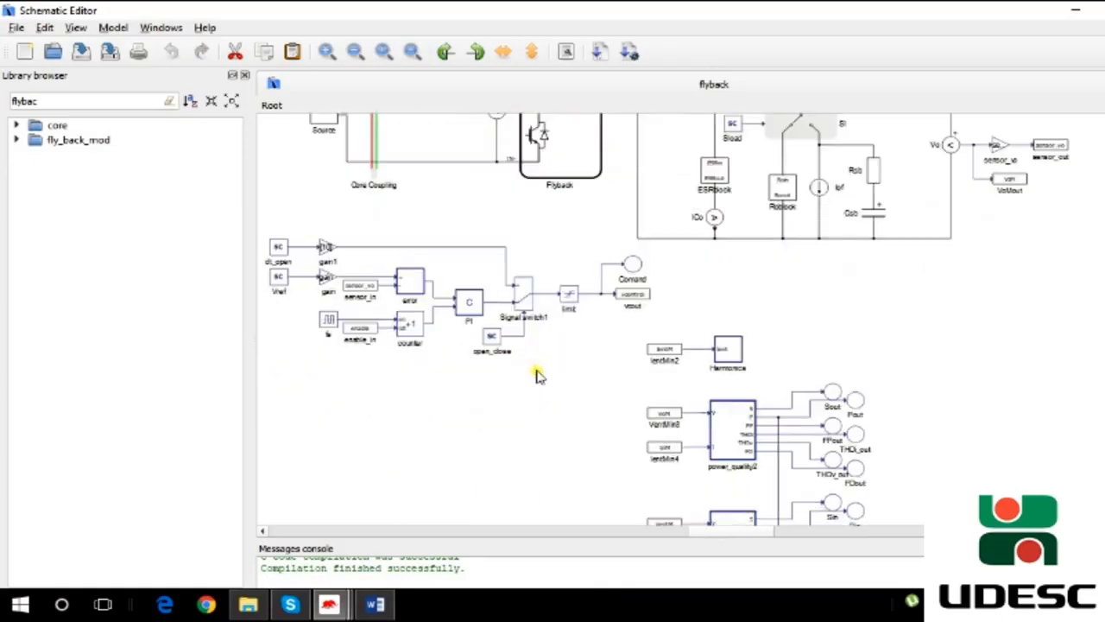
scroll(533, 377, down, 4)
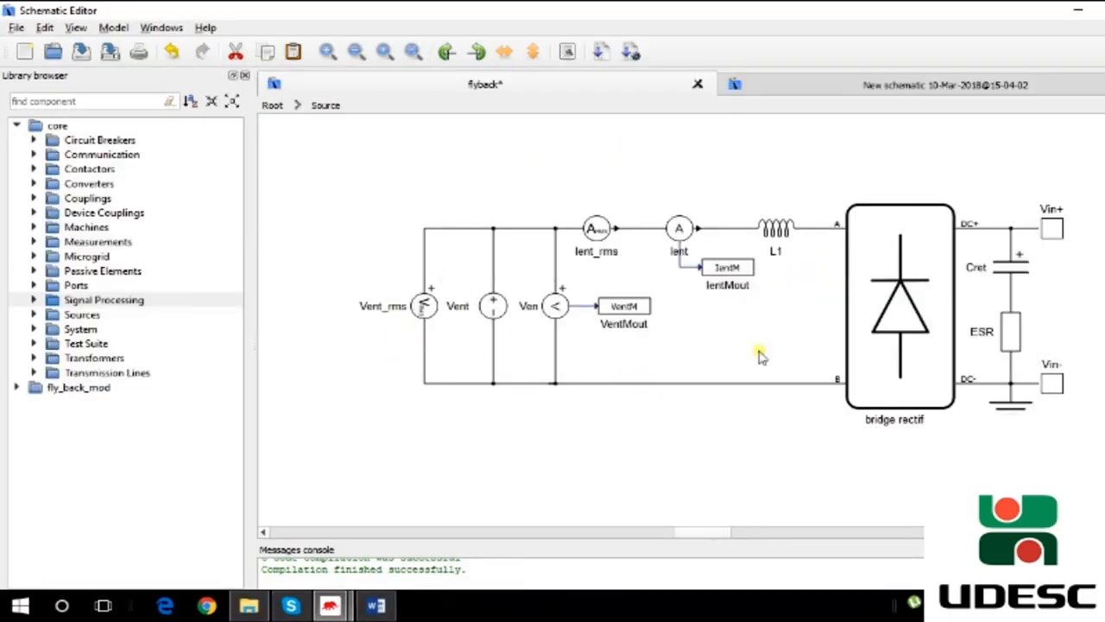
click(897, 304)
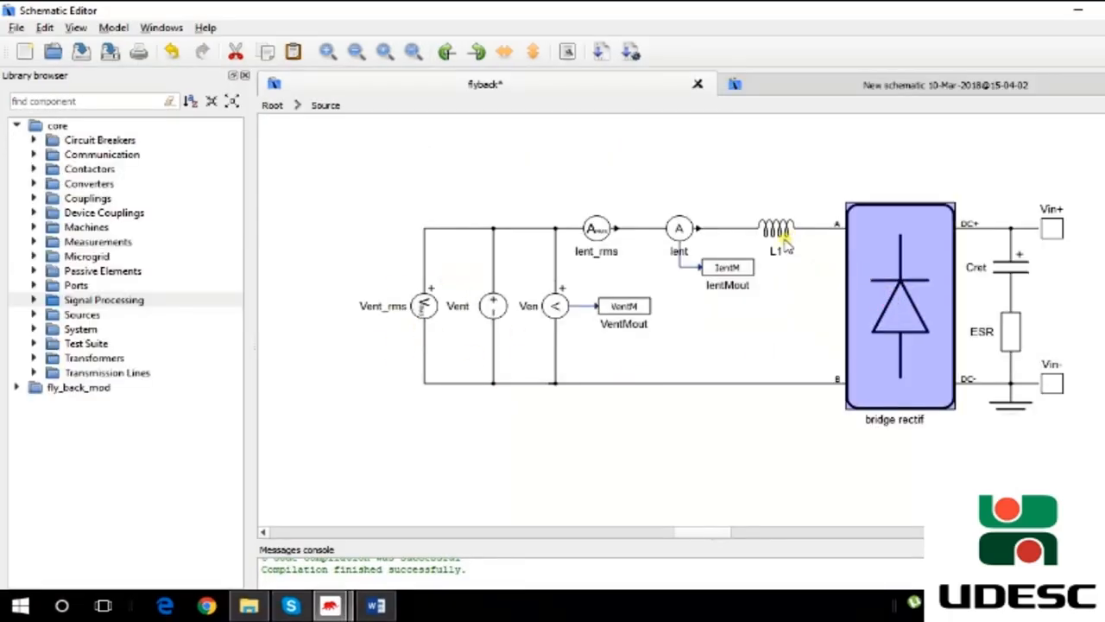
click(774, 242)
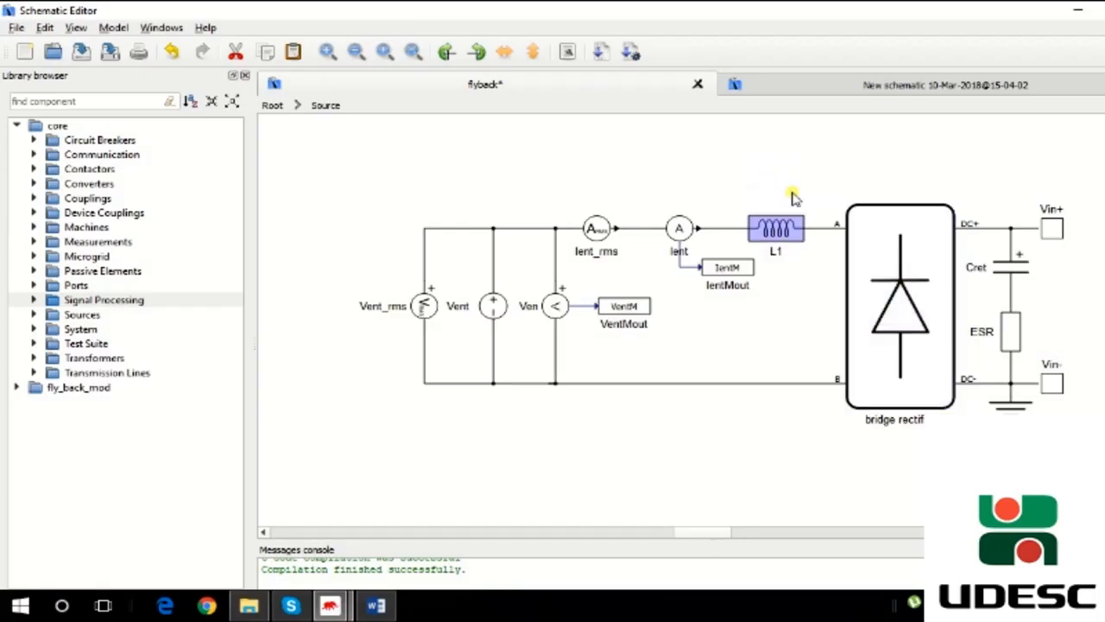
click(760, 182)
drag(731, 170, 820, 261)
click(536, 164)
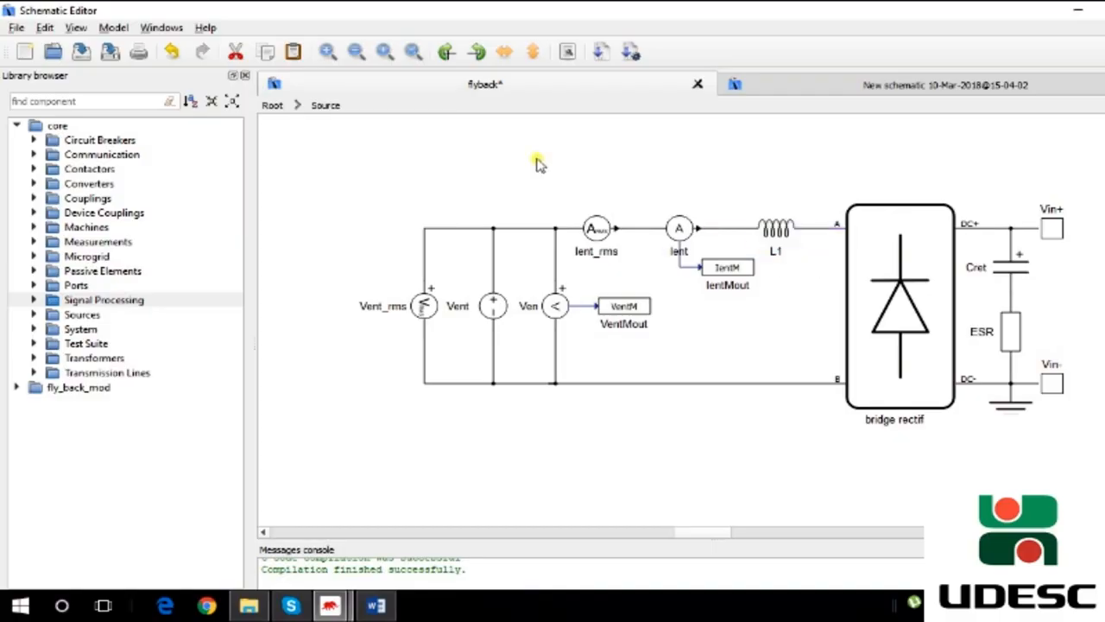
Return to the root schematic, reopen the Source subsystem and examine the Vent_rms meter and the Vent source.
click(273, 105)
scroll(587, 186, up, 3)
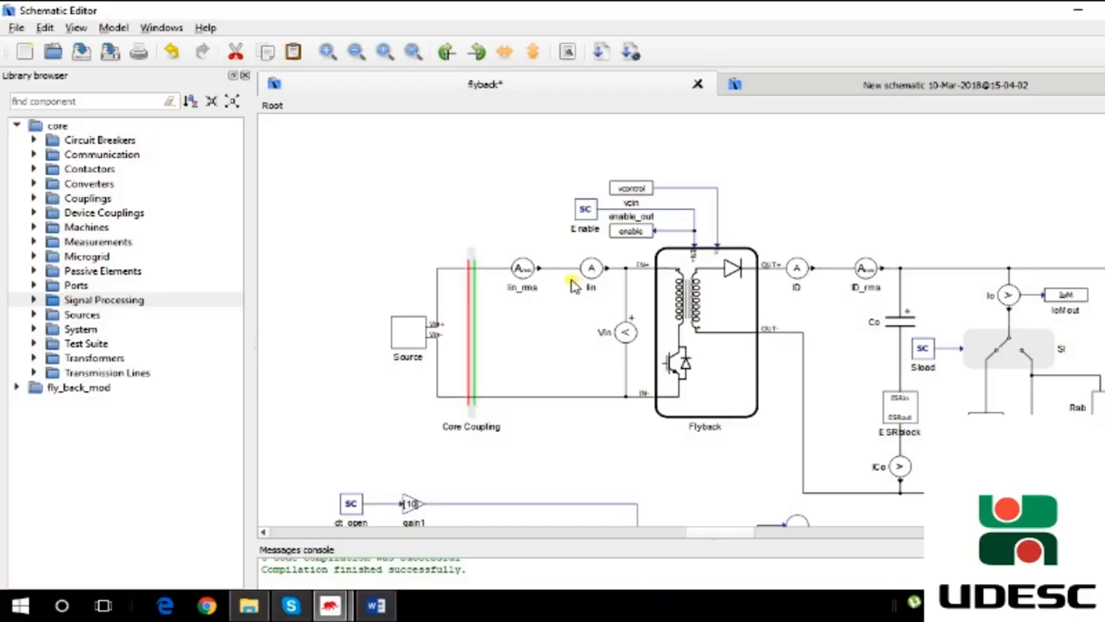
click(404, 335)
double_click(403, 334)
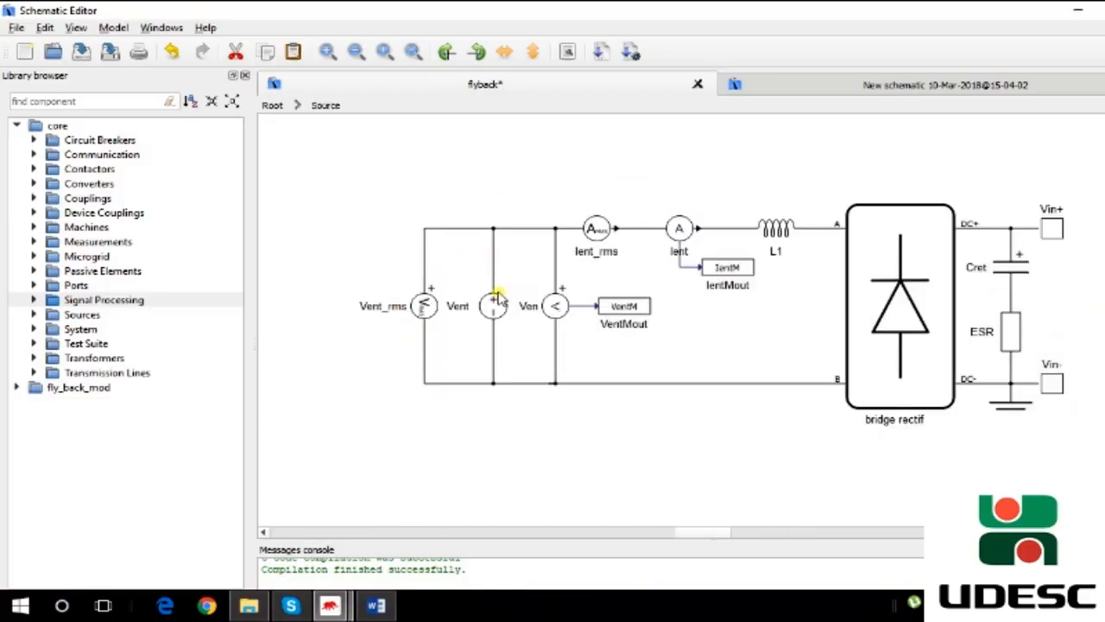
drag(369, 268, 456, 349)
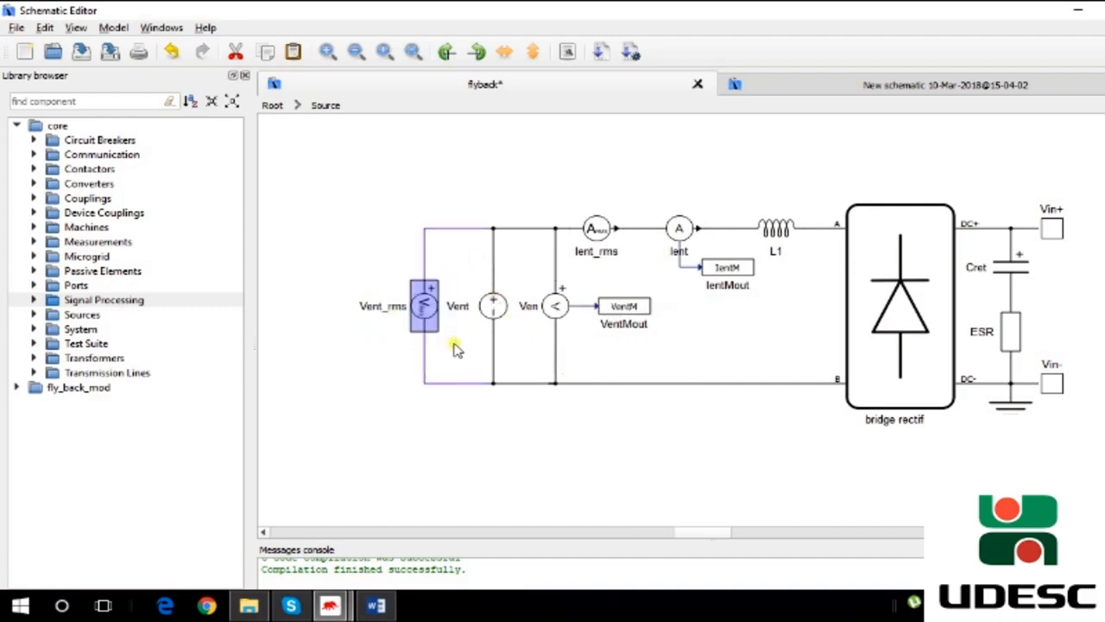
click(485, 266)
drag(473, 267, 505, 330)
click(349, 261)
drag(372, 266, 501, 355)
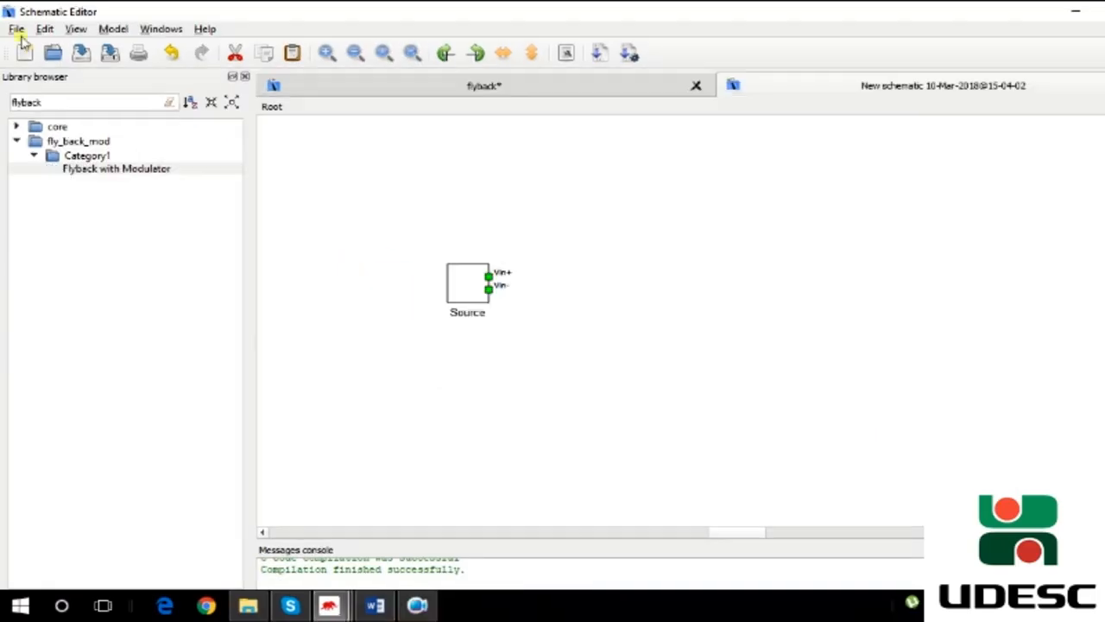
View the library path settings and the directory chooser for adding a library folder, and leave them without choosing one.
click(17, 27)
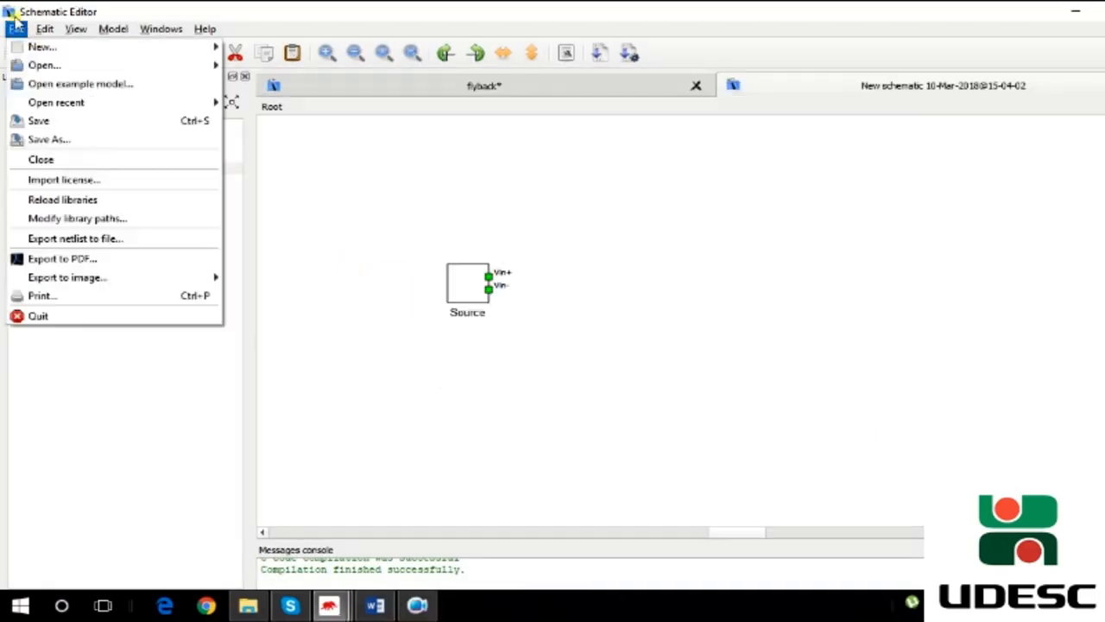
click(124, 222)
click(696, 271)
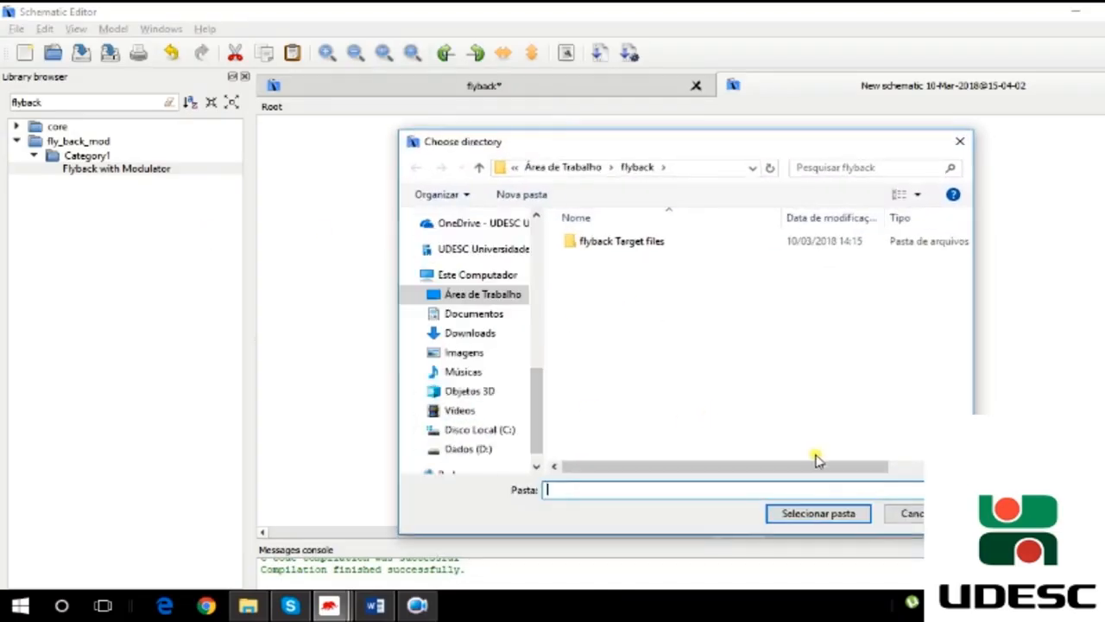
click(911, 513)
click(700, 410)
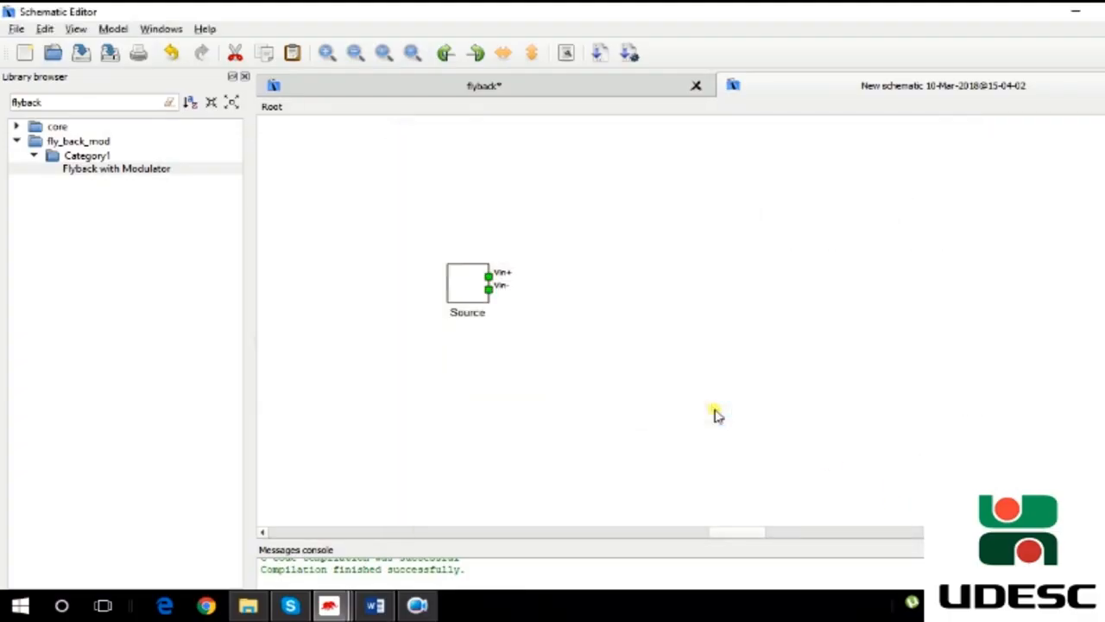
Collapse the fly_back_mod library in the library browser.
click(70, 134)
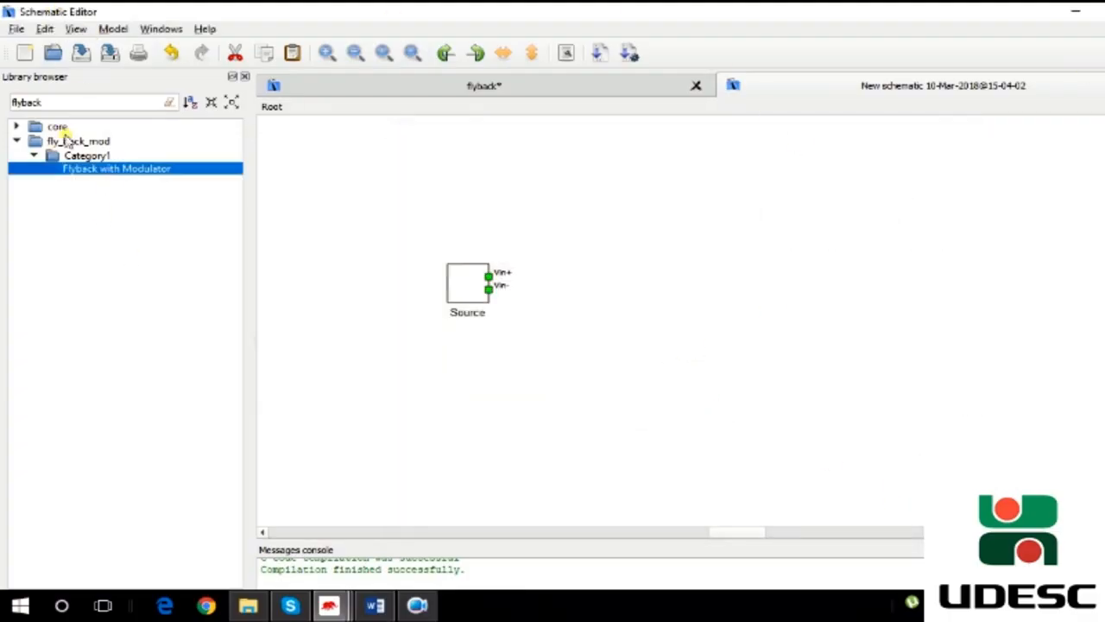
click(21, 141)
click(16, 140)
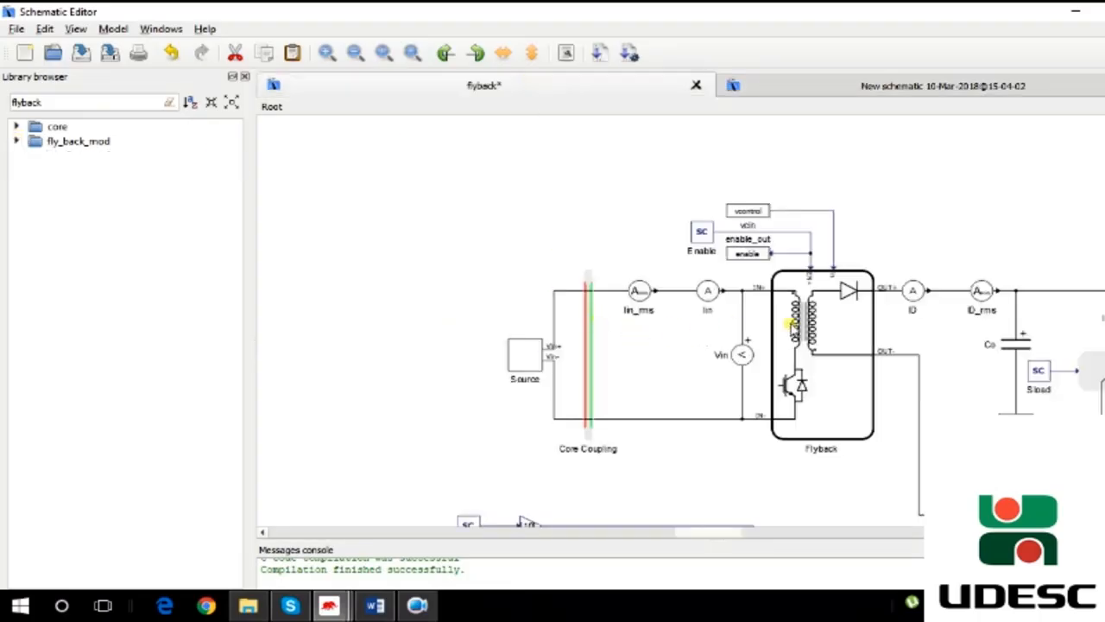
Copy the Flyback block with its input meters and enable and control signals from the flyback schematic into the new schematic.
drag(869, 473, 619, 167)
key(Delete)
key(ctrl+v)
drag(809, 273, 817, 281)
click(921, 285)
scroll(915, 285, down, 1)
drag(918, 457, 641, 157)
drag(808, 308, 808, 287)
click(928, 283)
Review the General and Transformer parameters of the Flyback component.
double_click(847, 325)
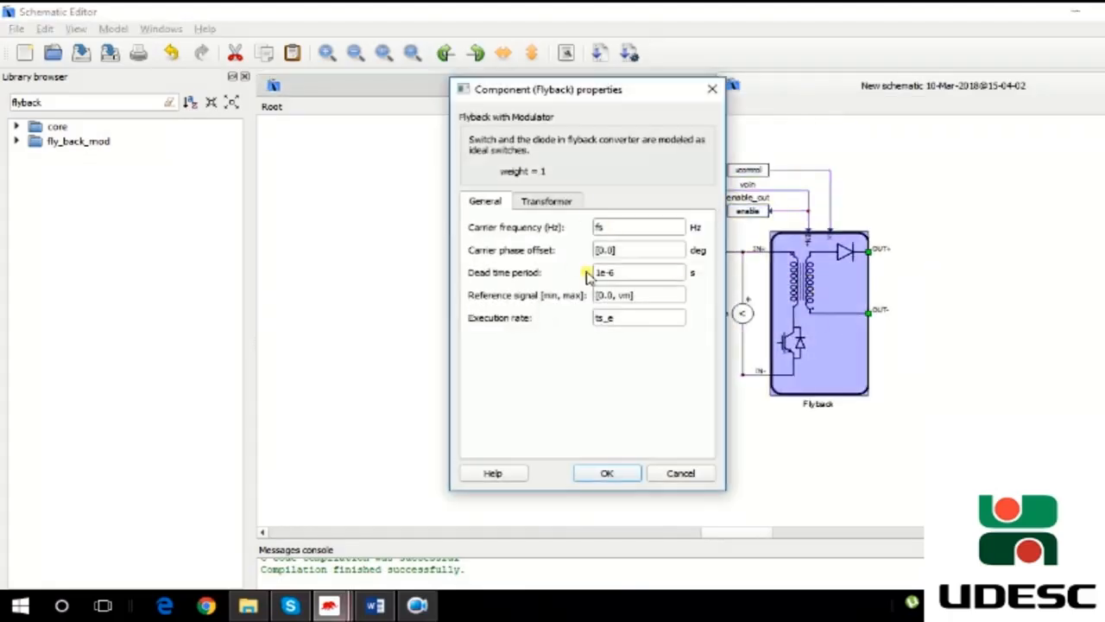
double_click(647, 325)
click(549, 201)
key(Tab)
key(Tab)
key(Tab)
key(Tab)
key(Tab)
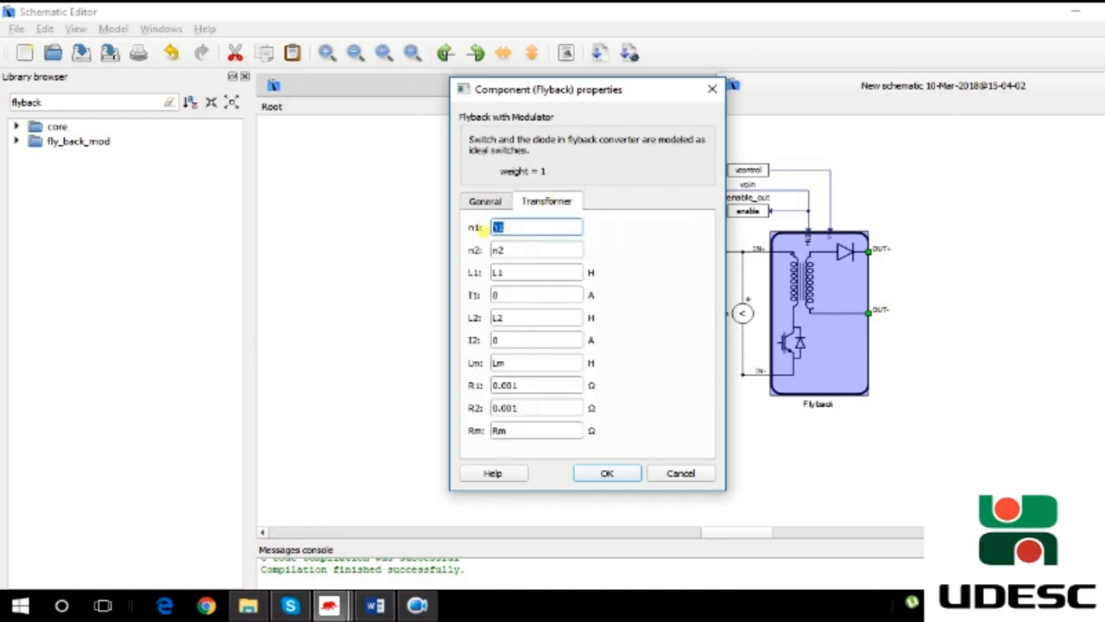
key(Tab)
key(Tab)
key(Tab)
key(Tab)
click(607, 473)
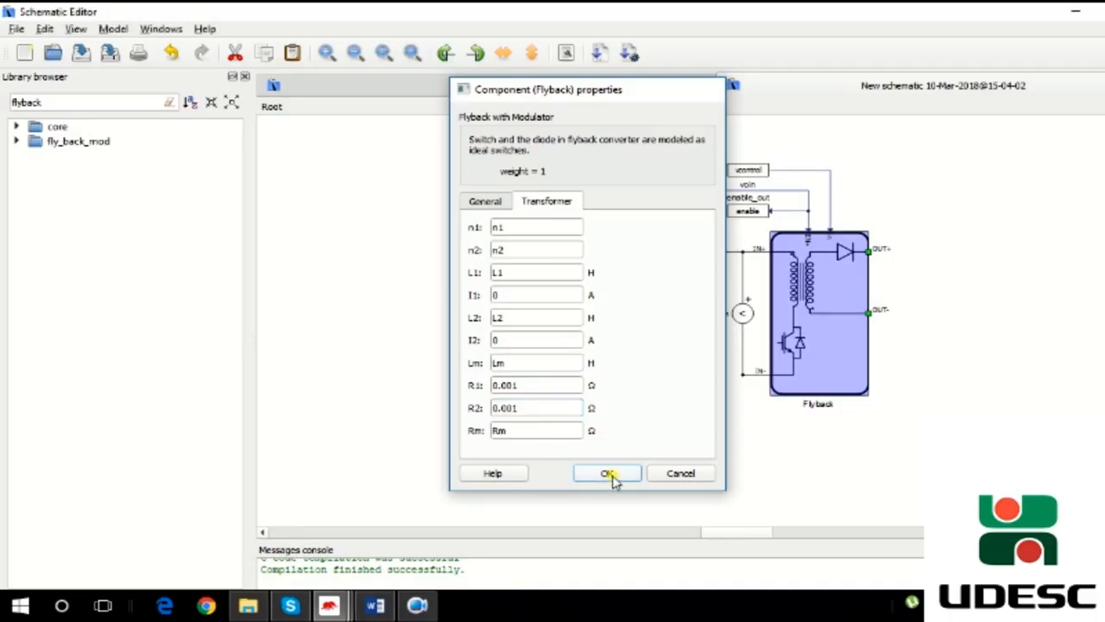
Inspect the properties of the Enable SCADA input above the Flyback block.
scroll(863, 205, up, 2)
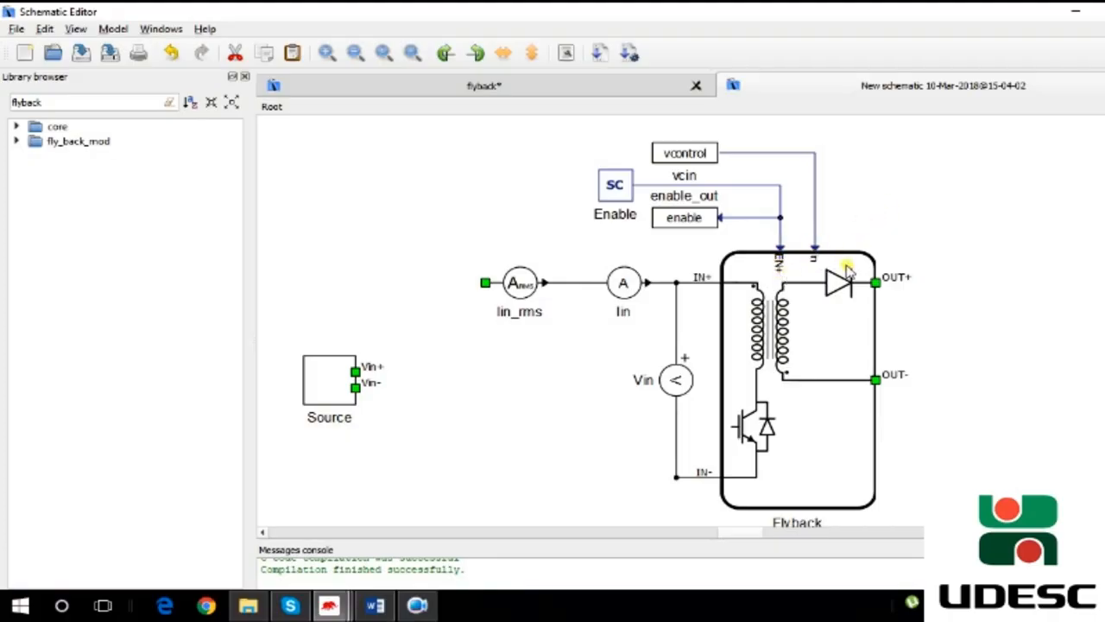
double_click(615, 202)
click(662, 433)
Search the library for SCADA and place a SCADA Input component beside the Enable block.
drag(68, 105, 4, 103)
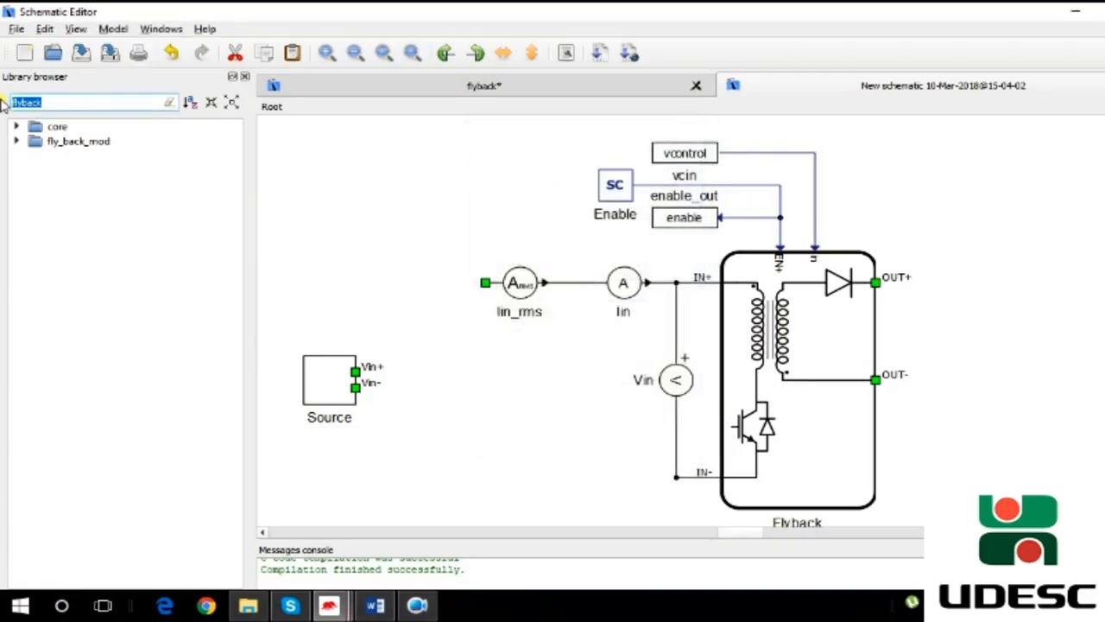
text(SCADA)
click(105, 170)
drag(103, 195, 481, 207)
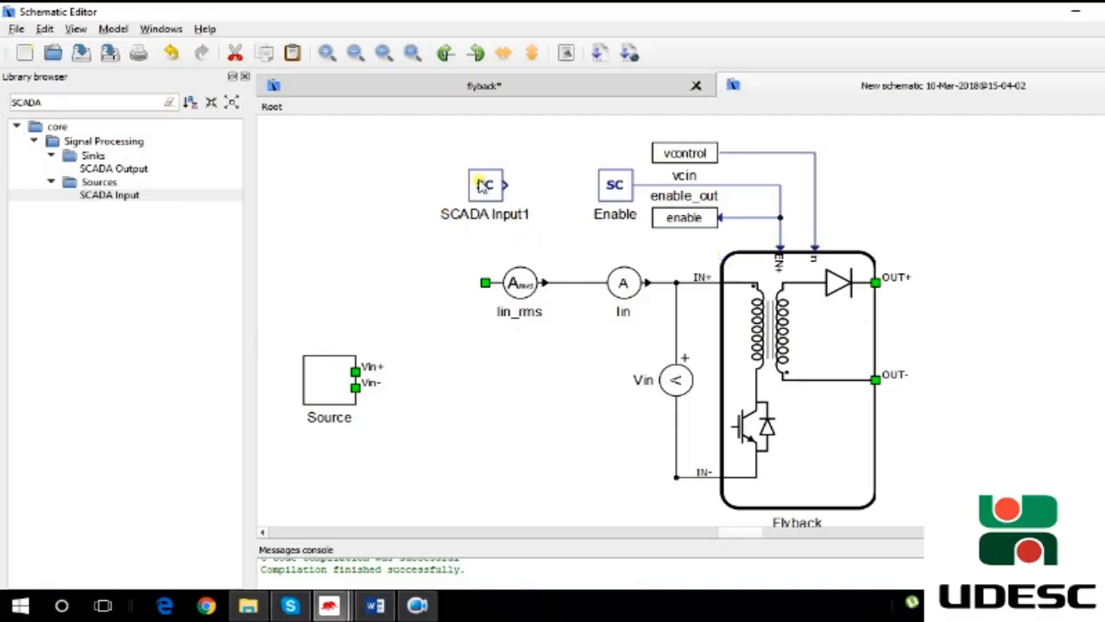
drag(481, 186, 481, 195)
Check the Enable block's properties and rename the new SCADA input as enable4.
double_click(603, 180)
click(660, 431)
double_click(486, 223)
drag(604, 286, 472, 286)
text(e)
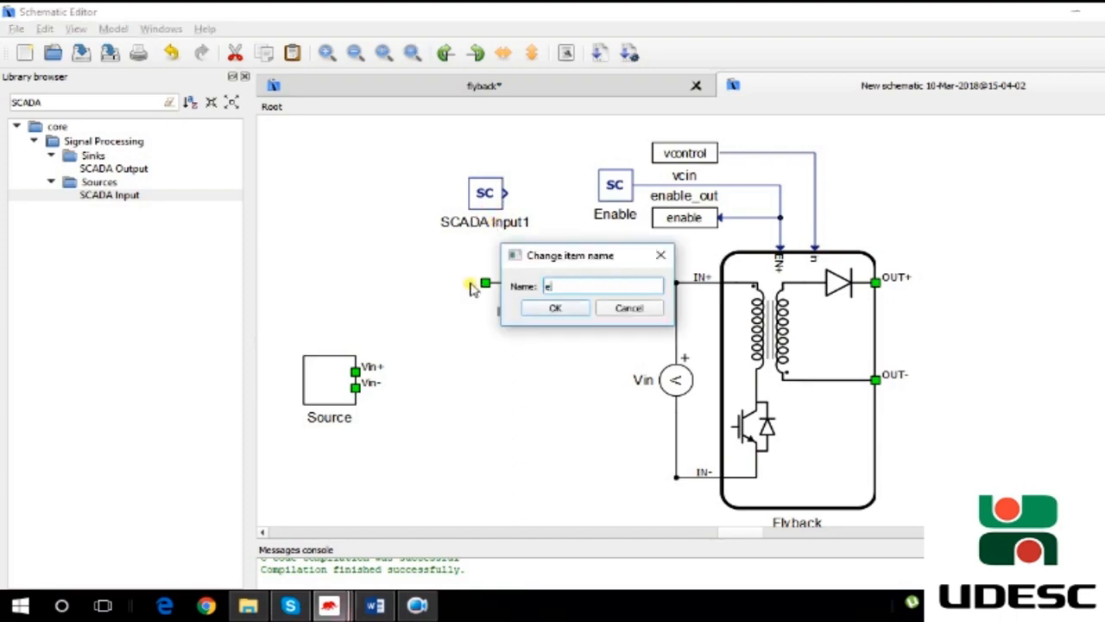
text(nable4)
key(Return)
Inspect the capacitance and initial voltage properties of the output capacitor Co.
drag(555, 240, 646, 495)
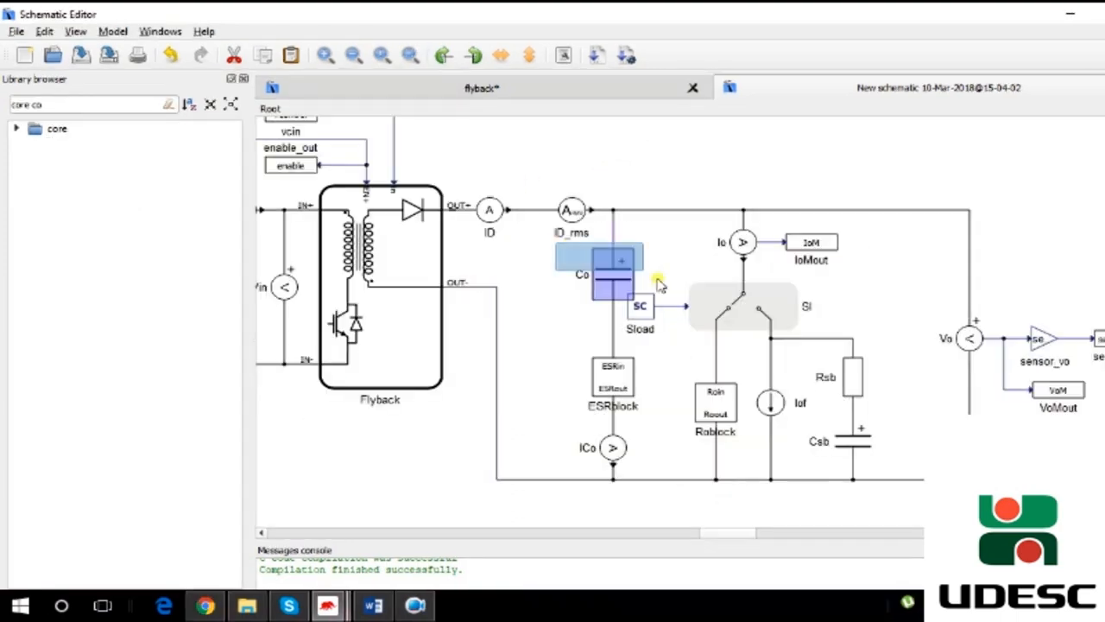
click(646, 495)
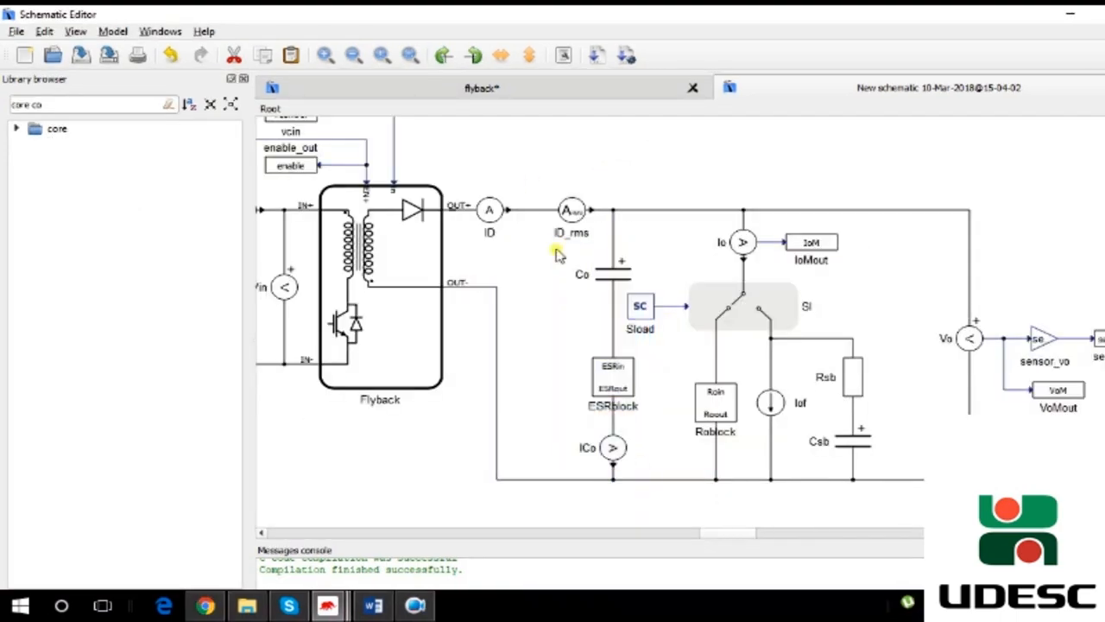
double_click(612, 269)
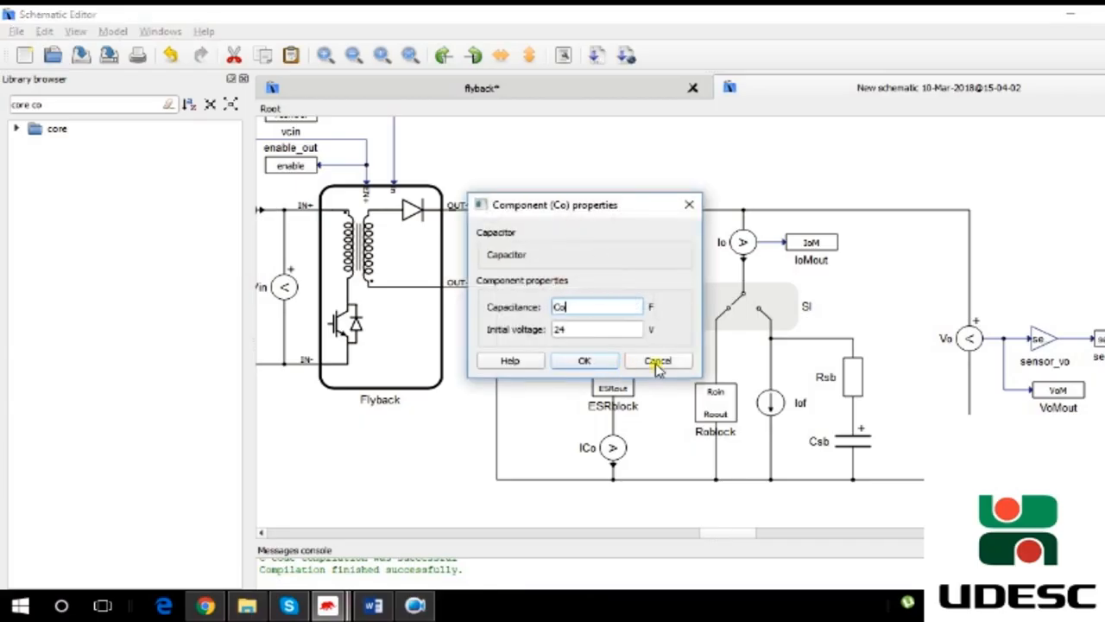
click(568, 330)
drag(570, 330, 542, 337)
click(662, 363)
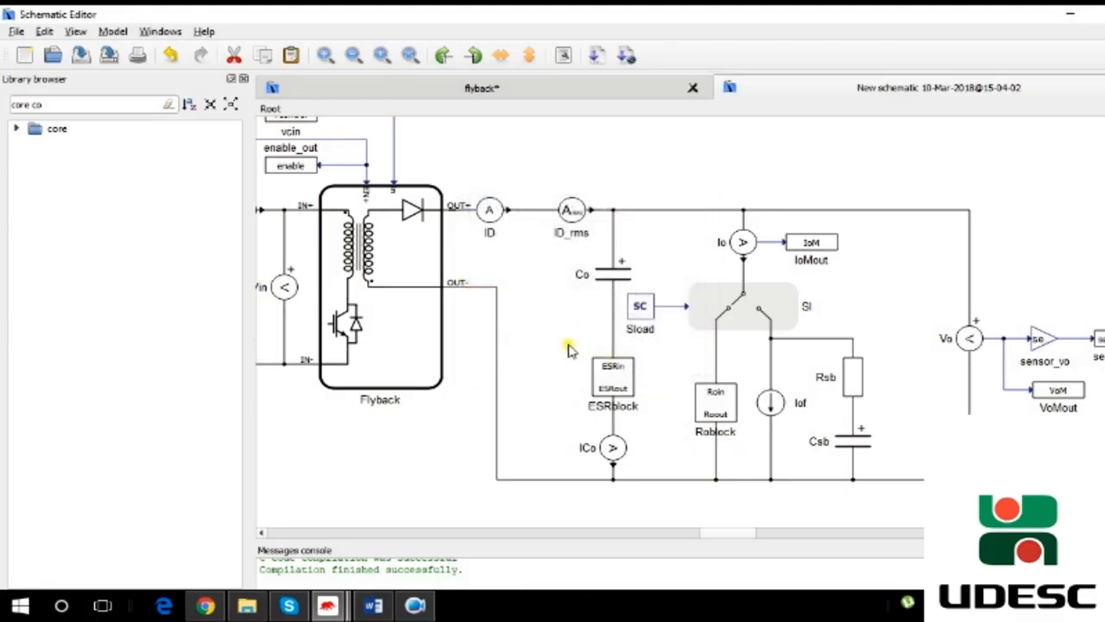
Open the ESRblock subsystem below the output capacitor to examine its contents.
scroll(568, 349, down, 2)
click(613, 317)
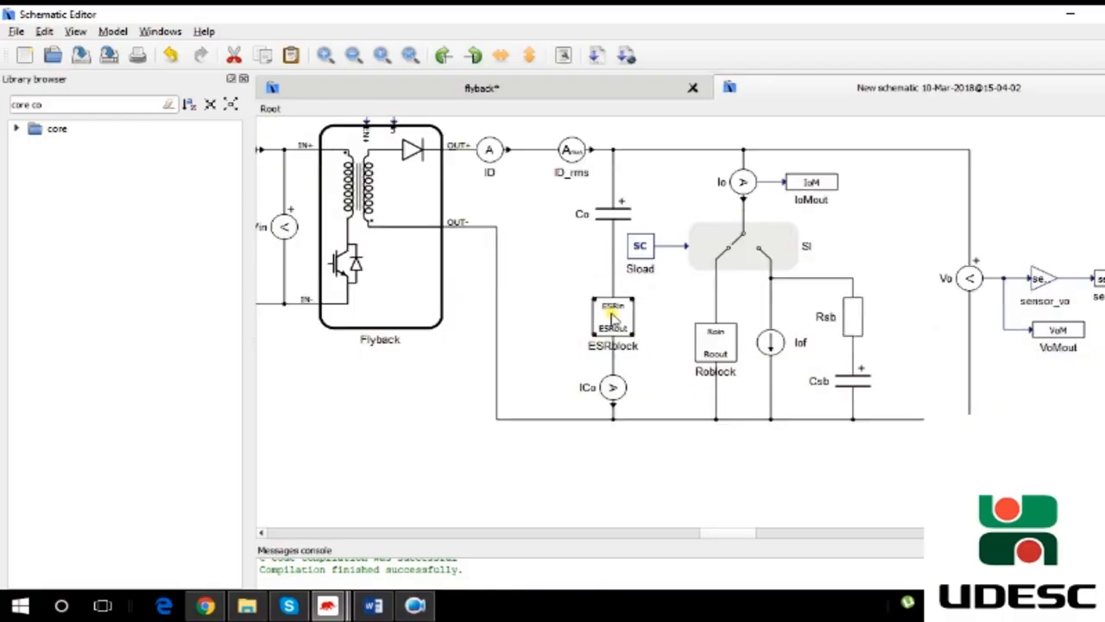
click(611, 317)
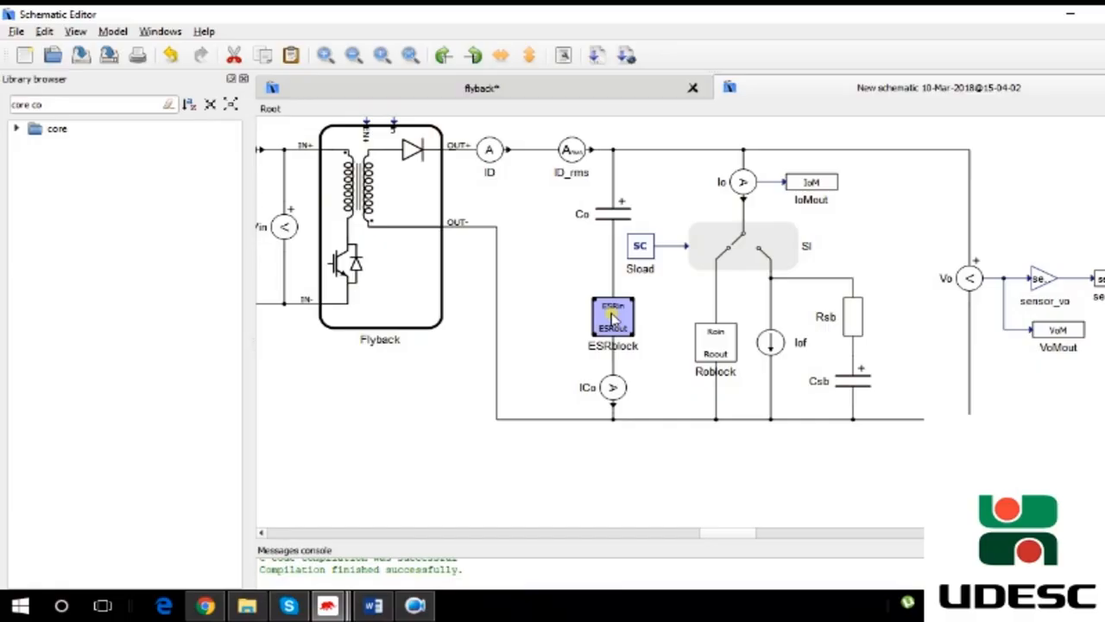
click(548, 306)
click(595, 316)
double_click(613, 322)
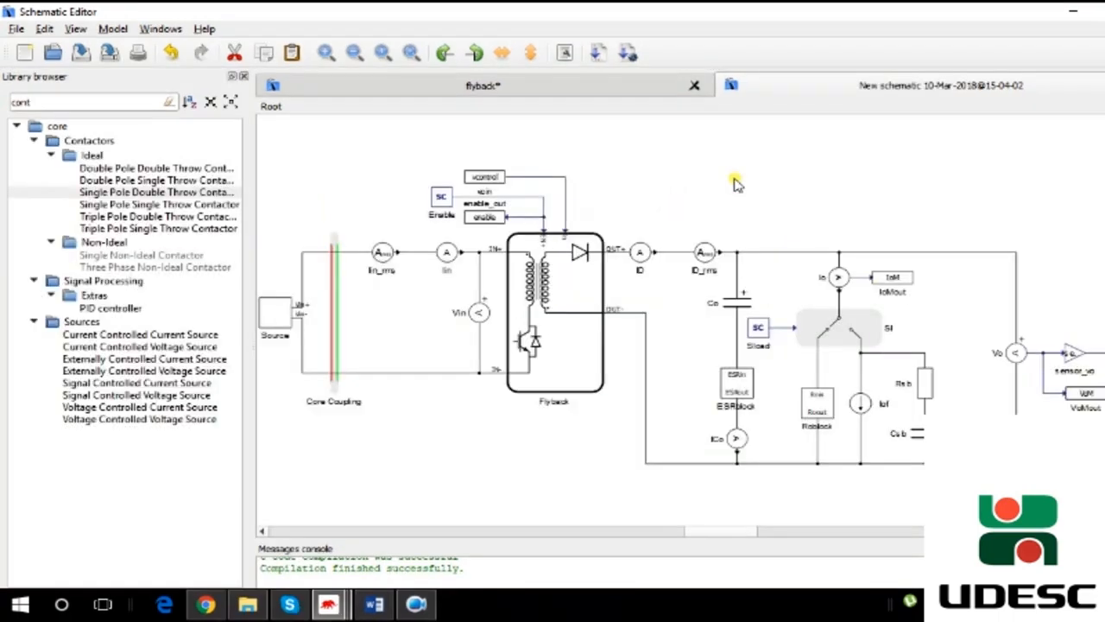
Examine the load contactor Sl and the resistor-switching circuit inside the Roblock subsystem, and return to the root schematic.
scroll(901, 327, up, 2)
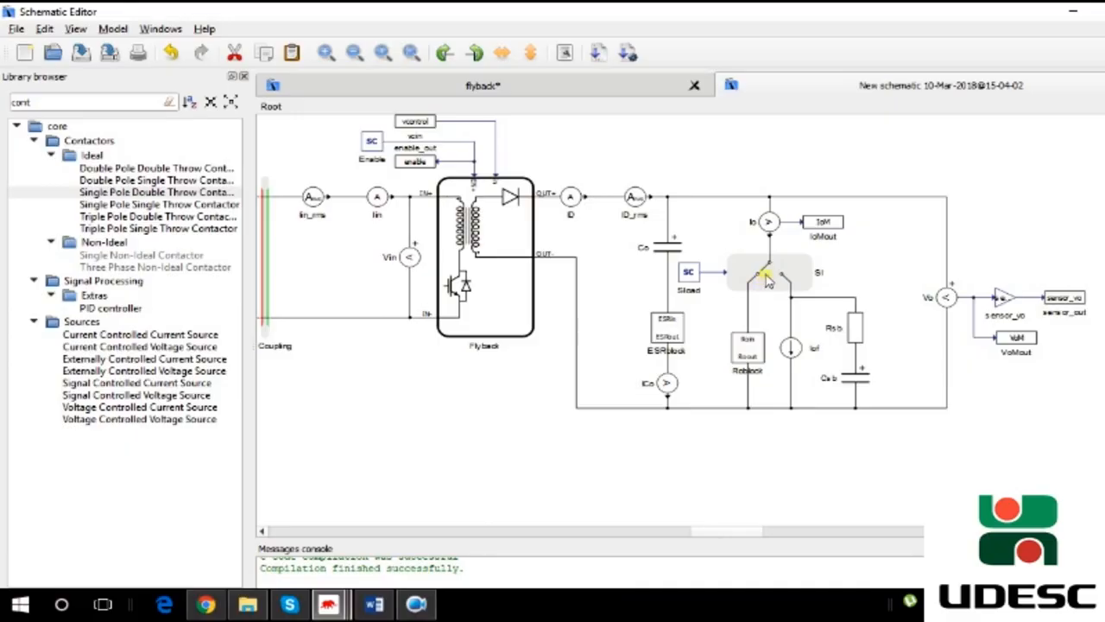
click(790, 283)
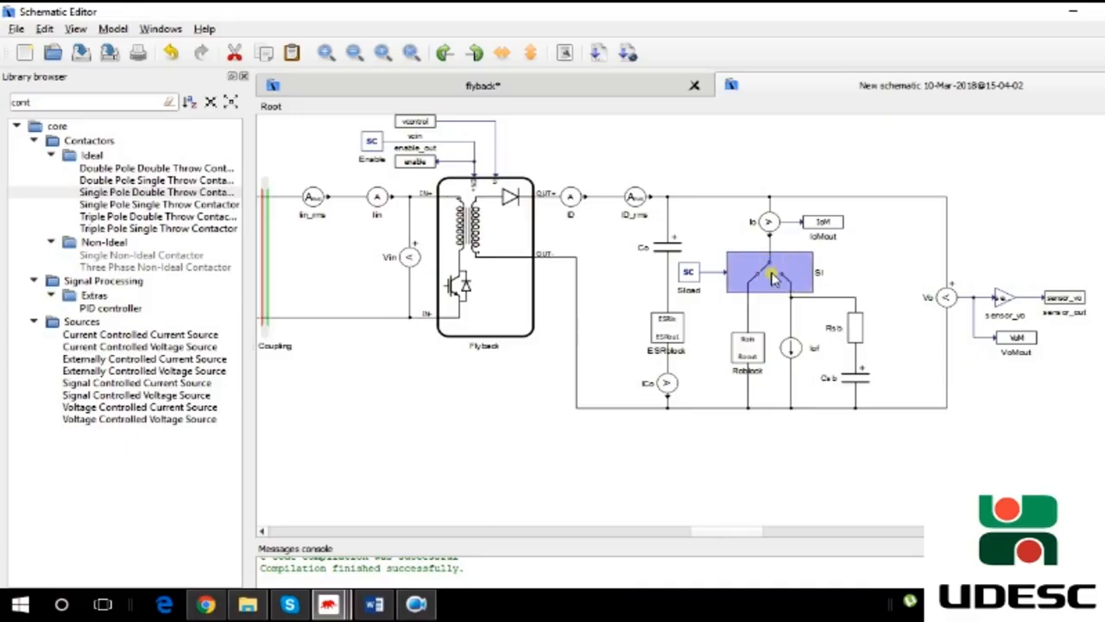
click(681, 263)
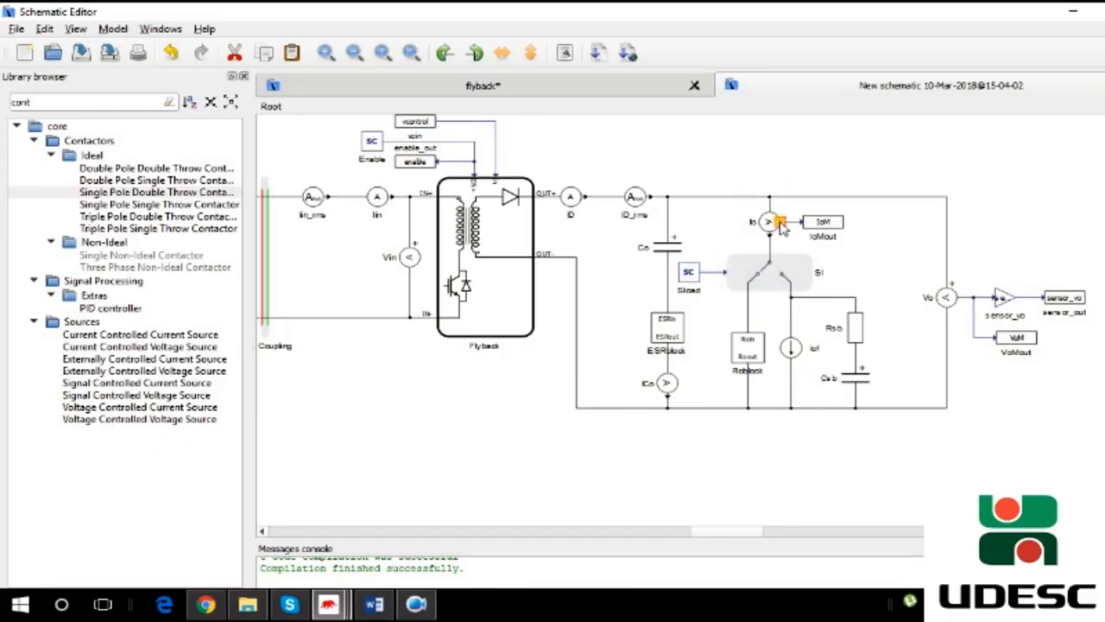
double_click(748, 348)
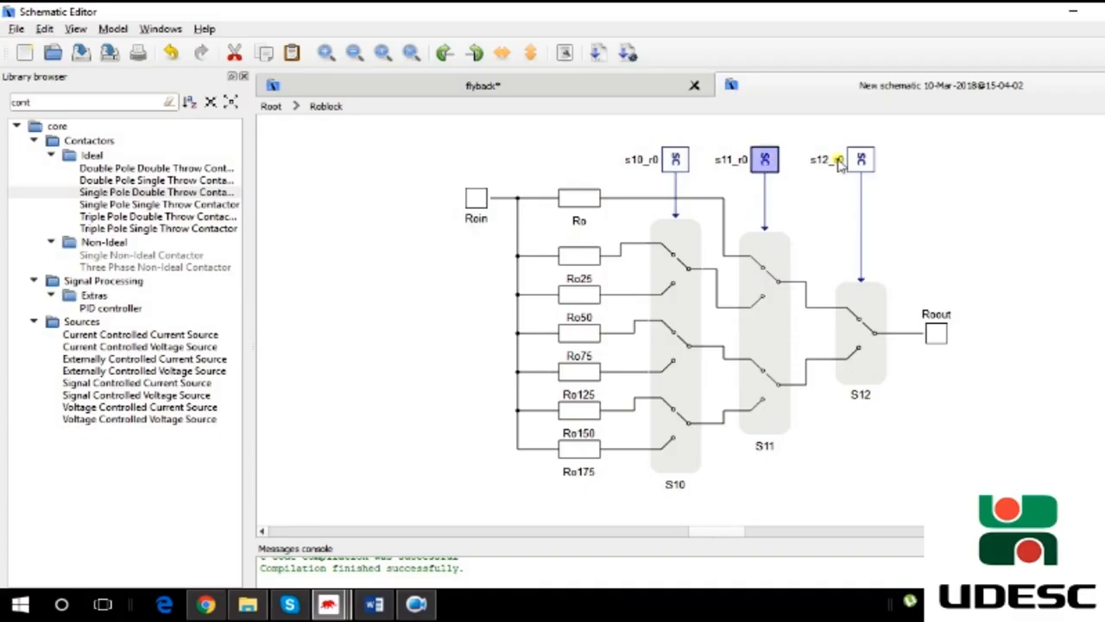
click(272, 107)
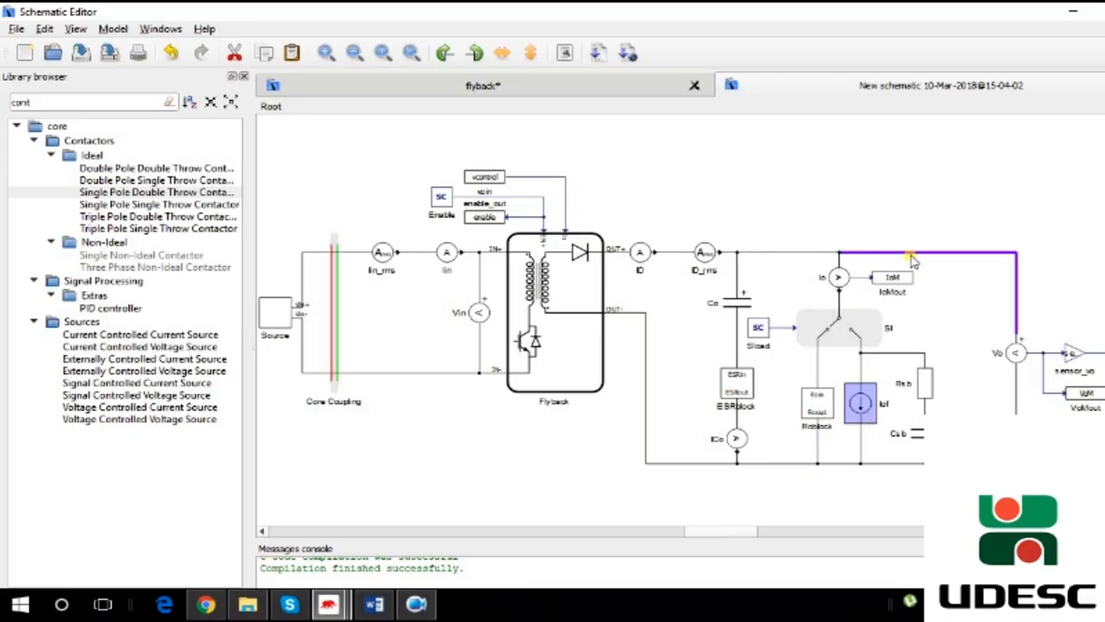
Inspect the resistance of Rsb and the capacitance and initial voltage of Csb beside the current source load Iof.
scroll(895, 281, down, 1)
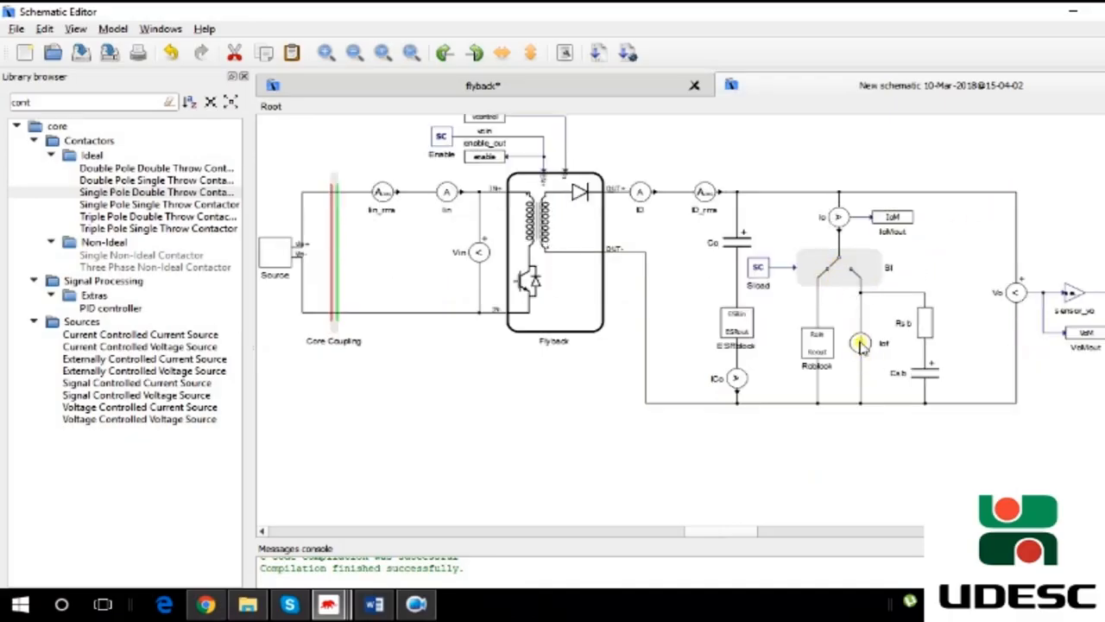
mouse_move(860, 342)
double_click(927, 324)
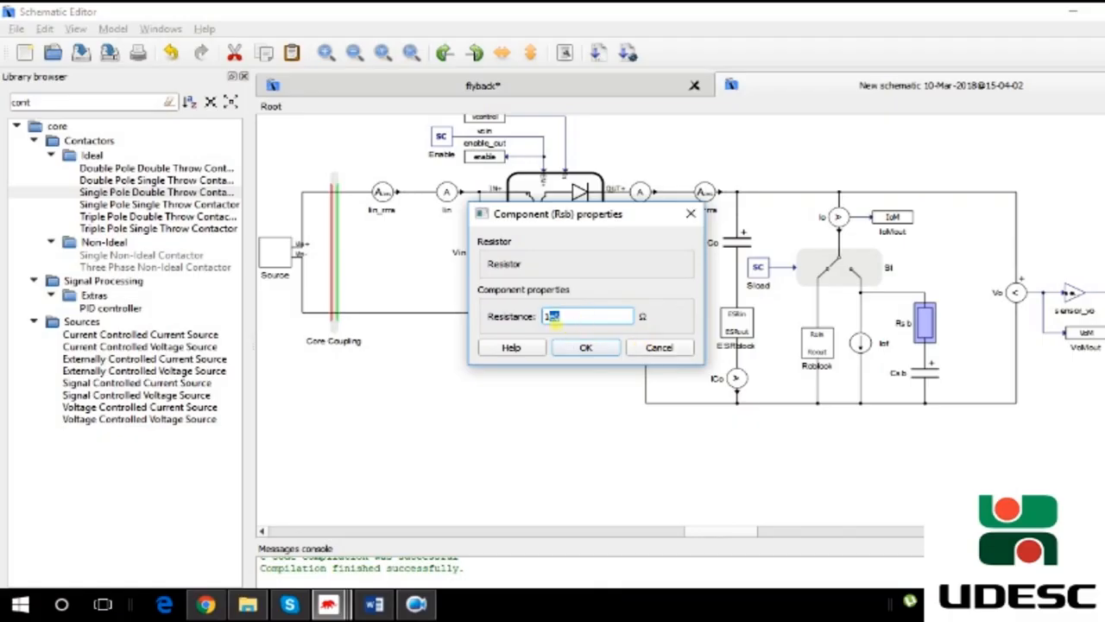
click(586, 347)
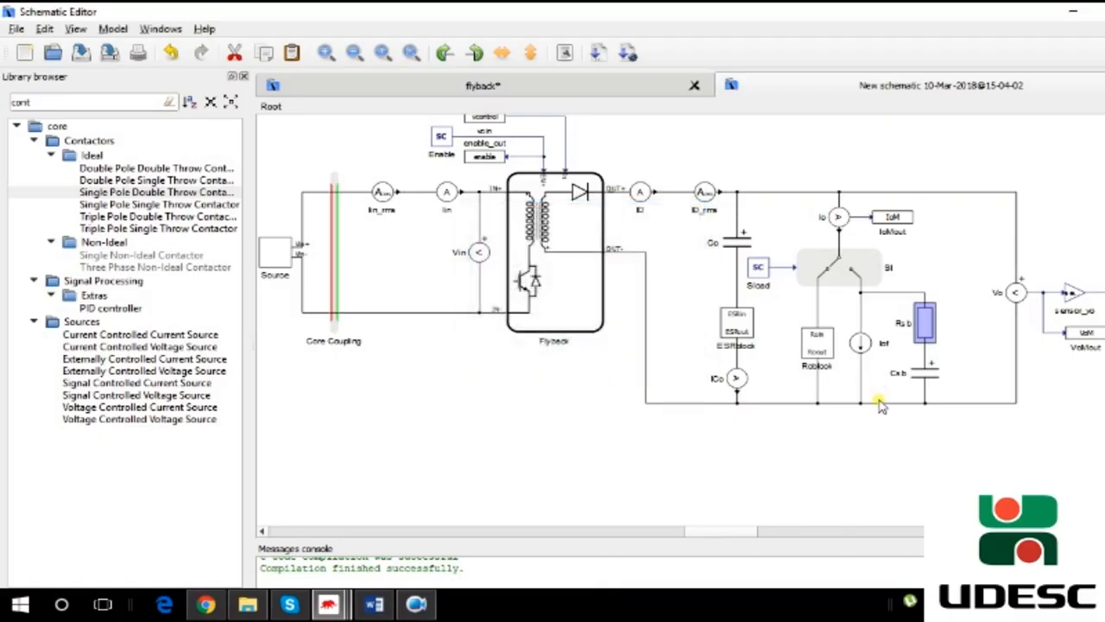
click(926, 376)
double_click(926, 375)
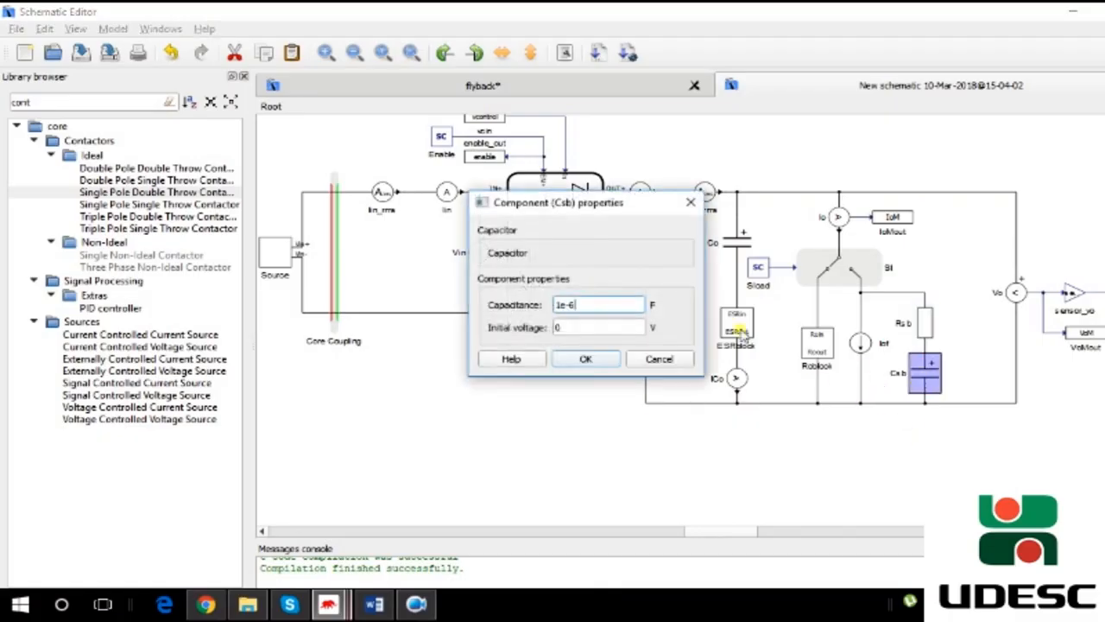
click(604, 363)
click(850, 444)
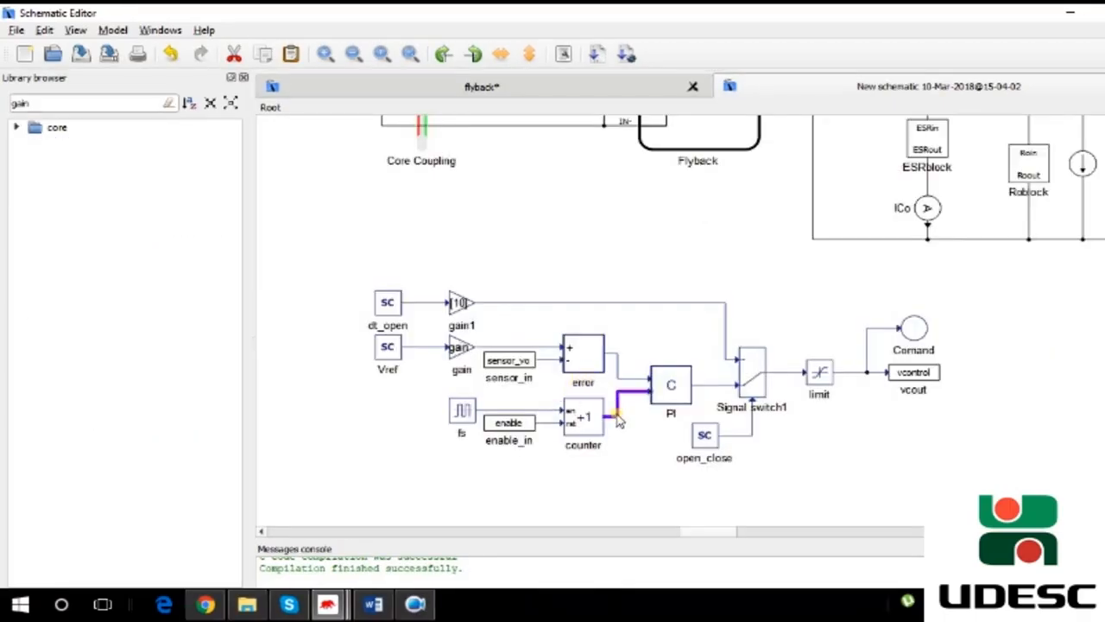
Examine the closed-loop control path from the output voltage sensor and Vref through the error block into the PI block.
mouse_move(691, 532)
mouse_down()
mouse_move(729, 518)
mouse_move(687, 521)
mouse_move(712, 534)
mouse_up()
scroll(786, 382, up, 1)
scroll(786, 382, up, 1)
double_click(950, 219)
click(667, 385)
scroll(691, 428, down, 2)
click(312, 348)
click(571, 344)
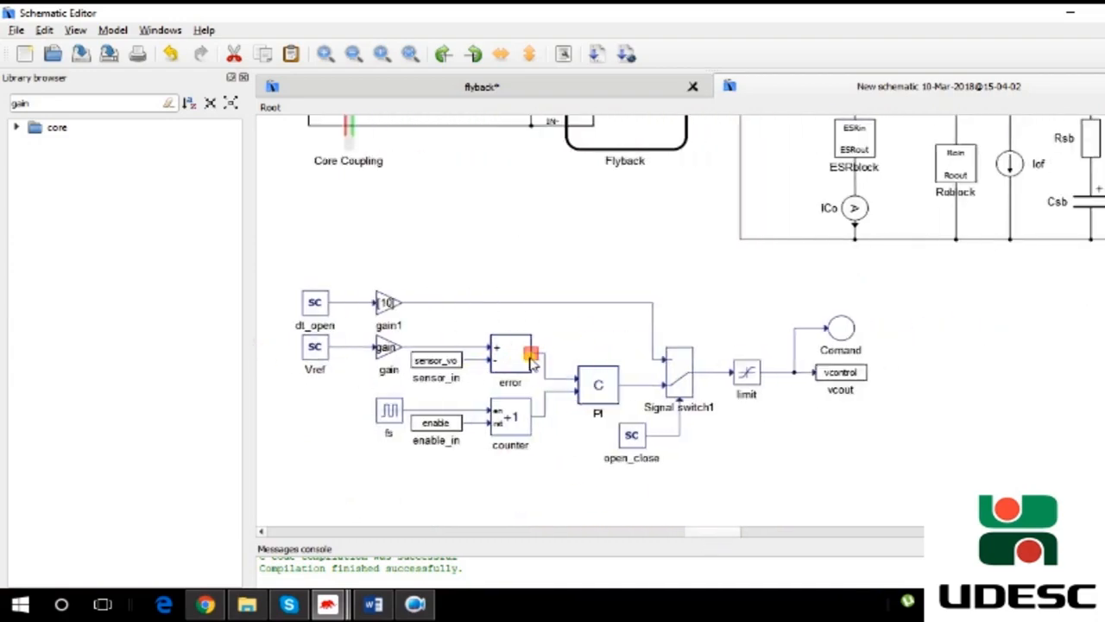
click(609, 383)
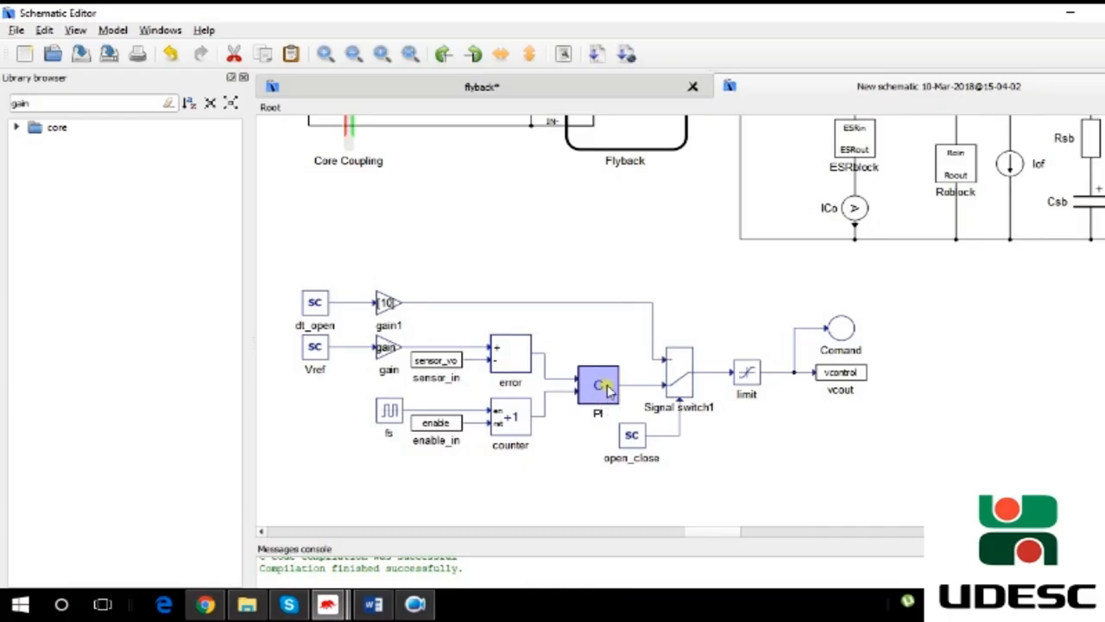
click(591, 456)
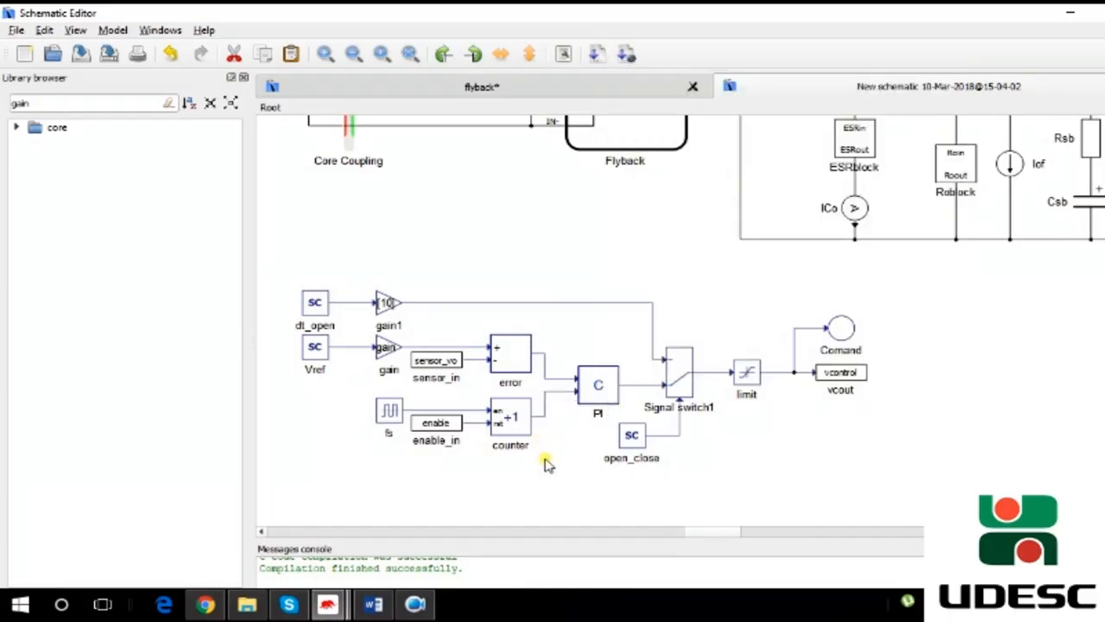
Examine the fs, enable_in and counter blocks feeding the PI, and Signal switch1 with its open_close input.
drag(545, 464, 357, 384)
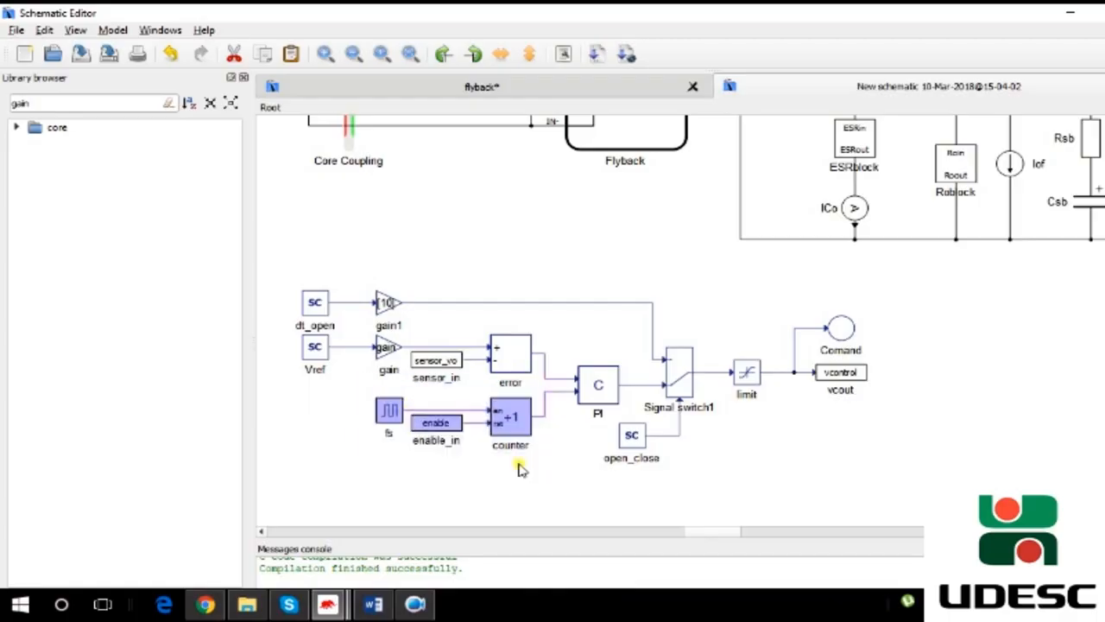
click(681, 372)
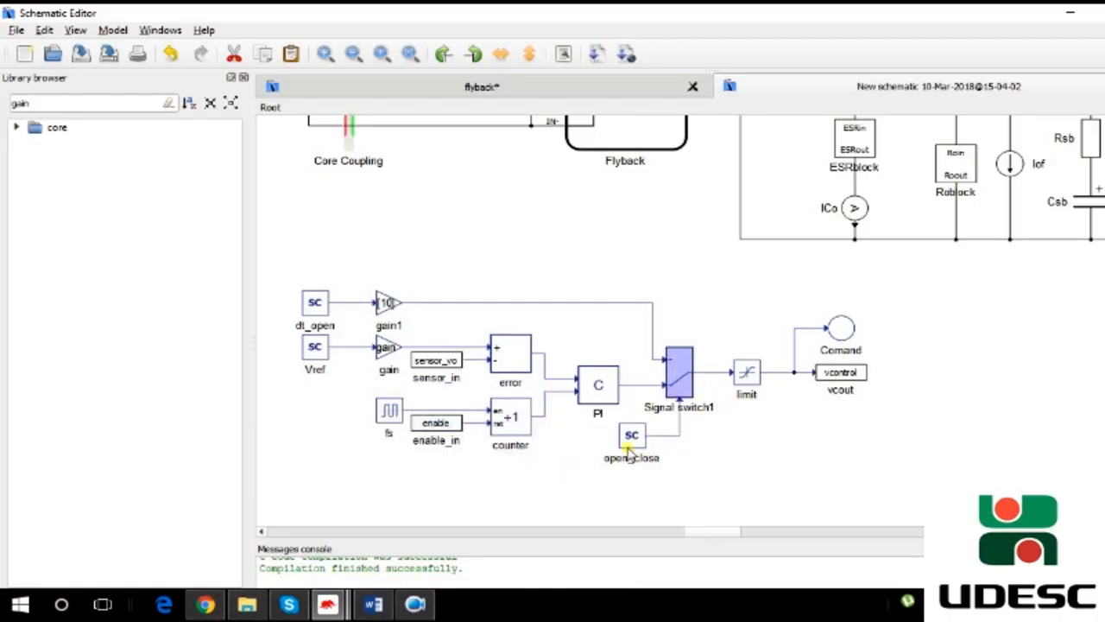
click(721, 461)
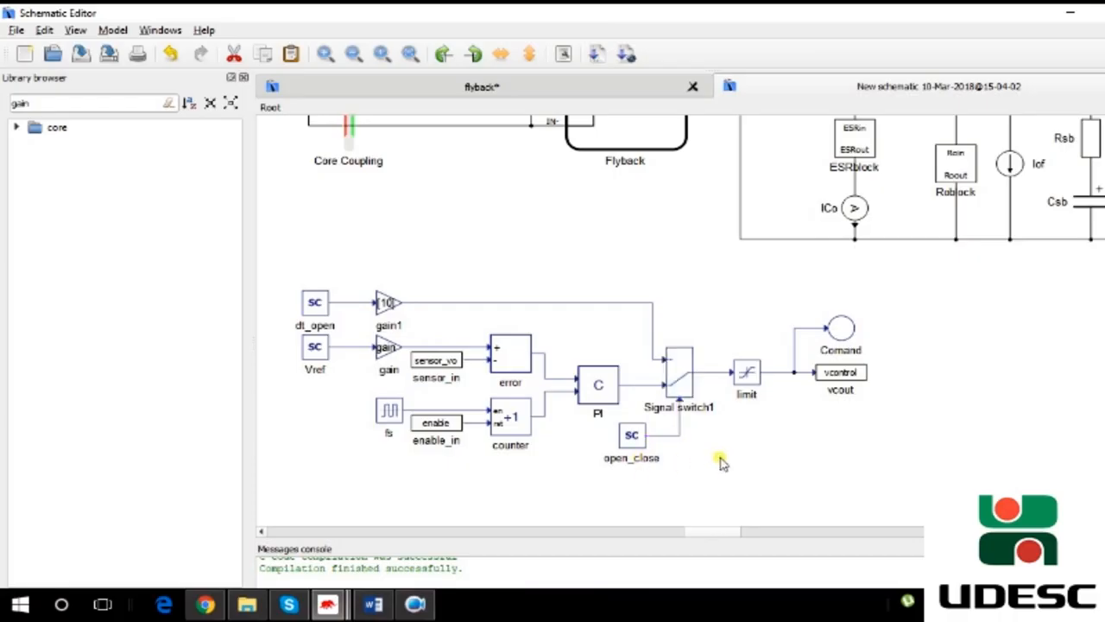
Inspect the limit block's saturation properties and follow the vcontrol signal to the Flyback block's control input.
double_click(748, 370)
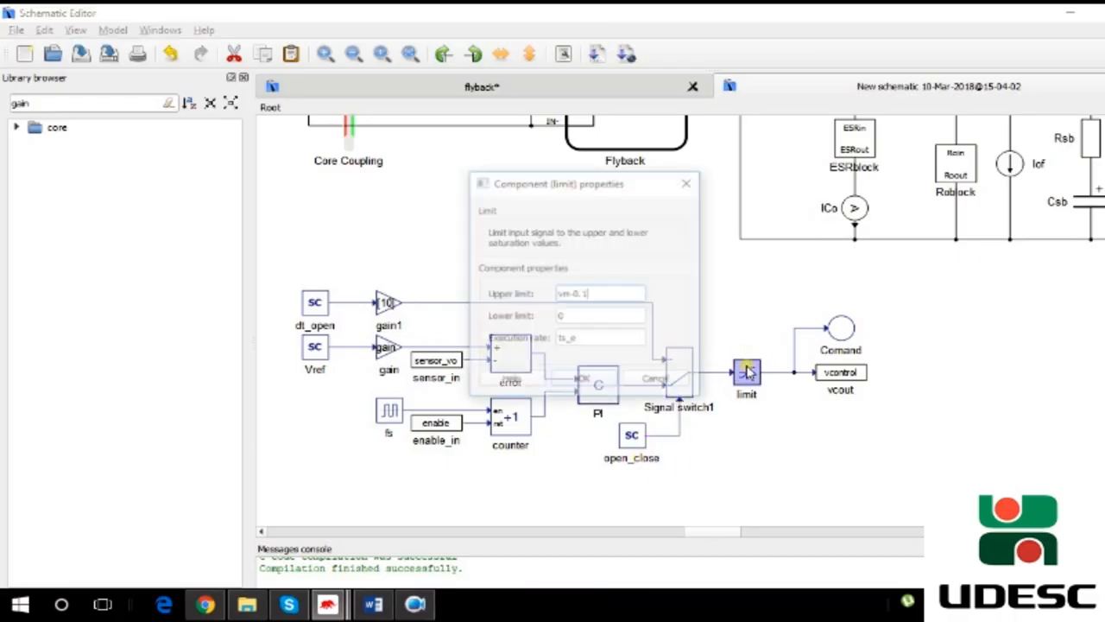
click(681, 385)
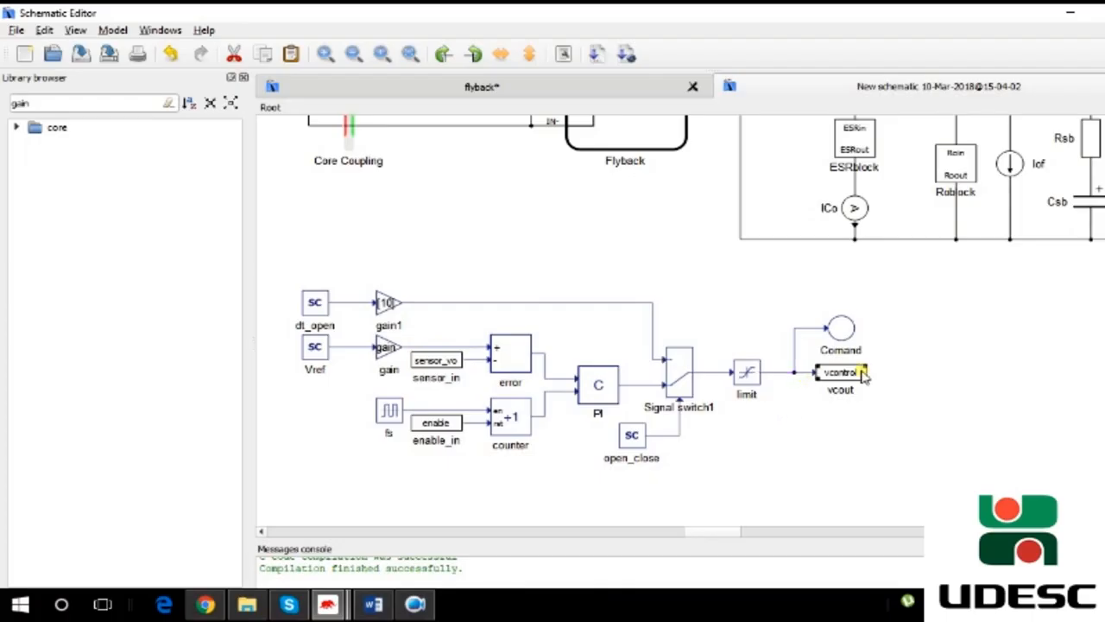
scroll(685, 333, up, 5)
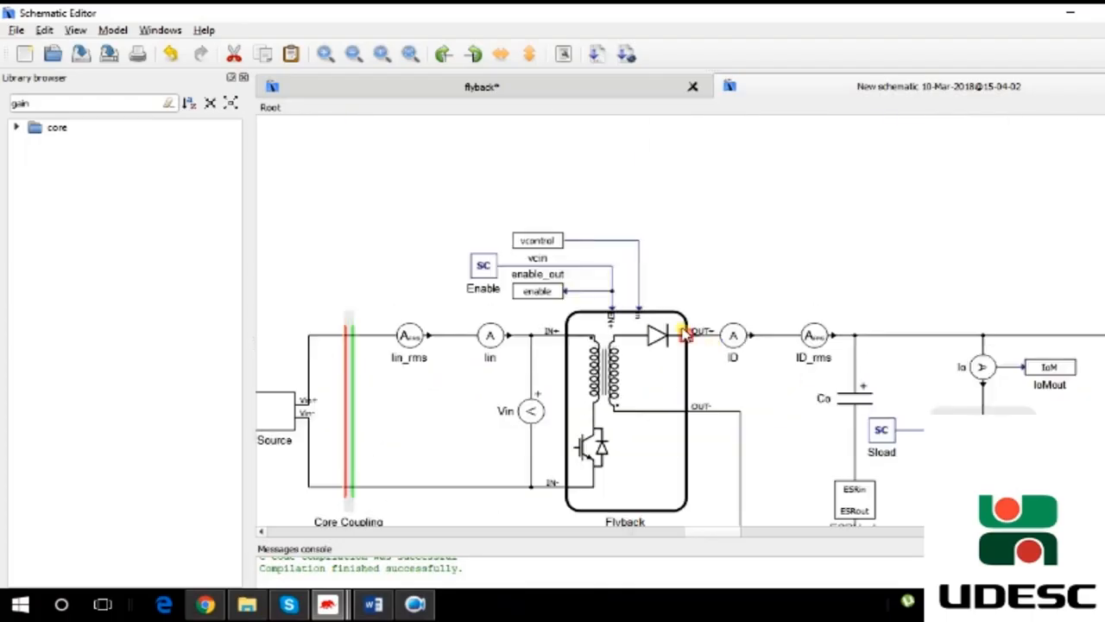
click(649, 380)
Examine the Harmonics and power quality measurement blocks below the controller in the flyback schematic.
scroll(652, 384, down, 5)
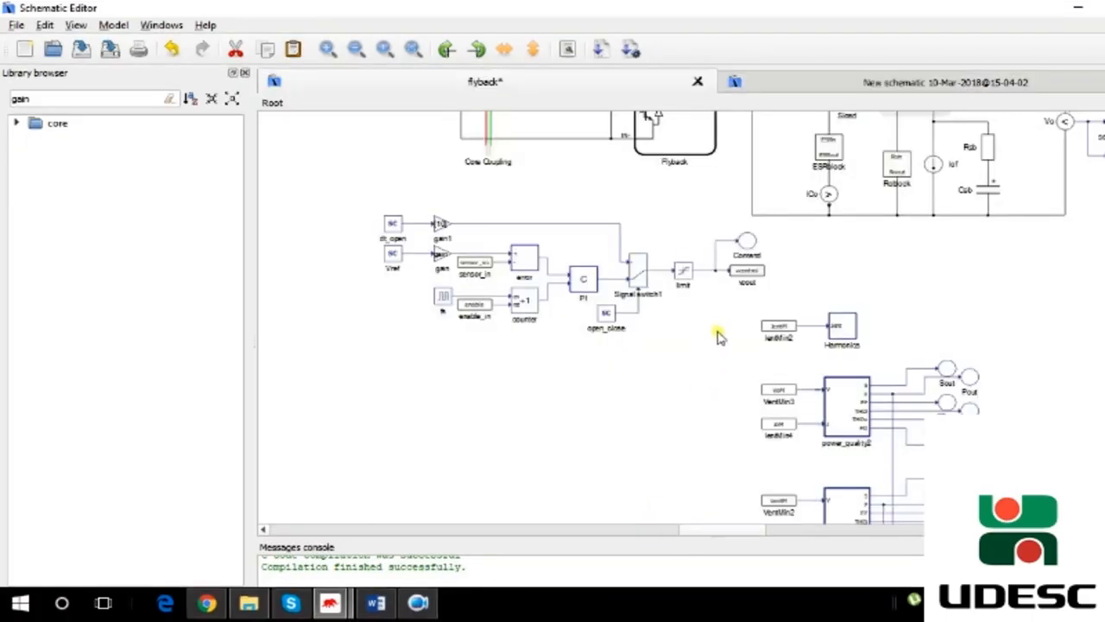
scroll(716, 328, down, 2)
scroll(905, 385, up, 2)
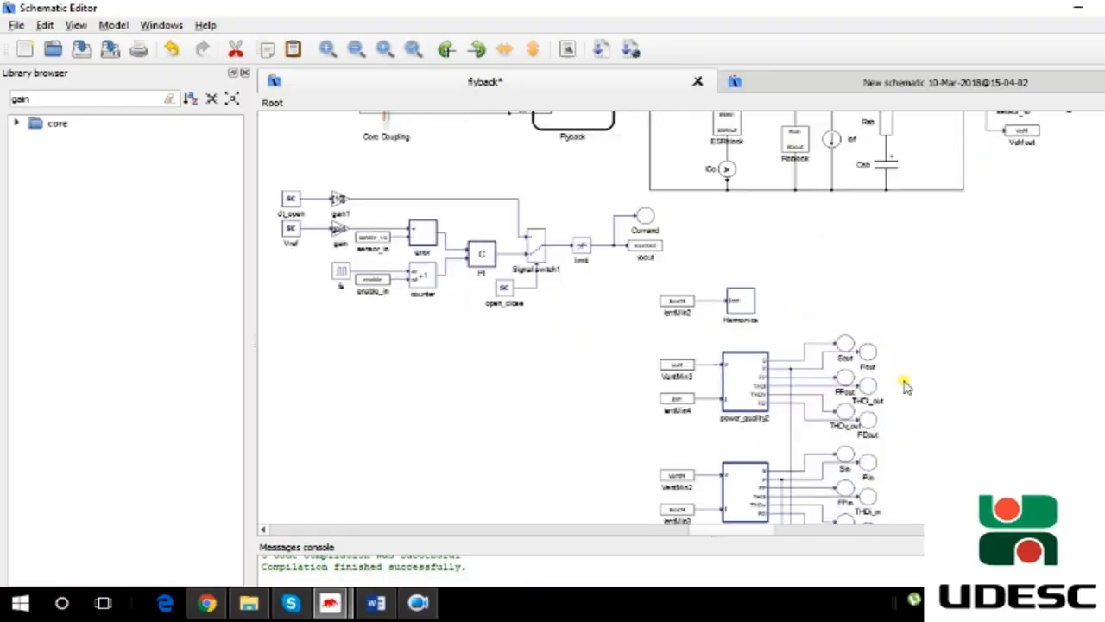
click(750, 300)
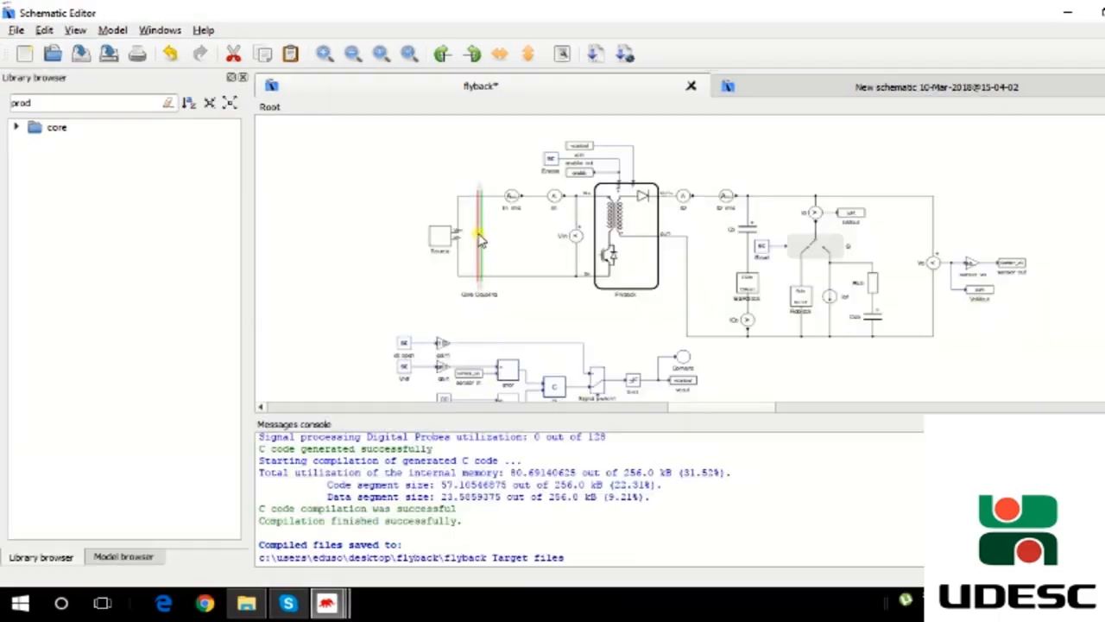
Check the Core Coupling component, then review the schematic's hardware and circuit solver settings.
click(478, 229)
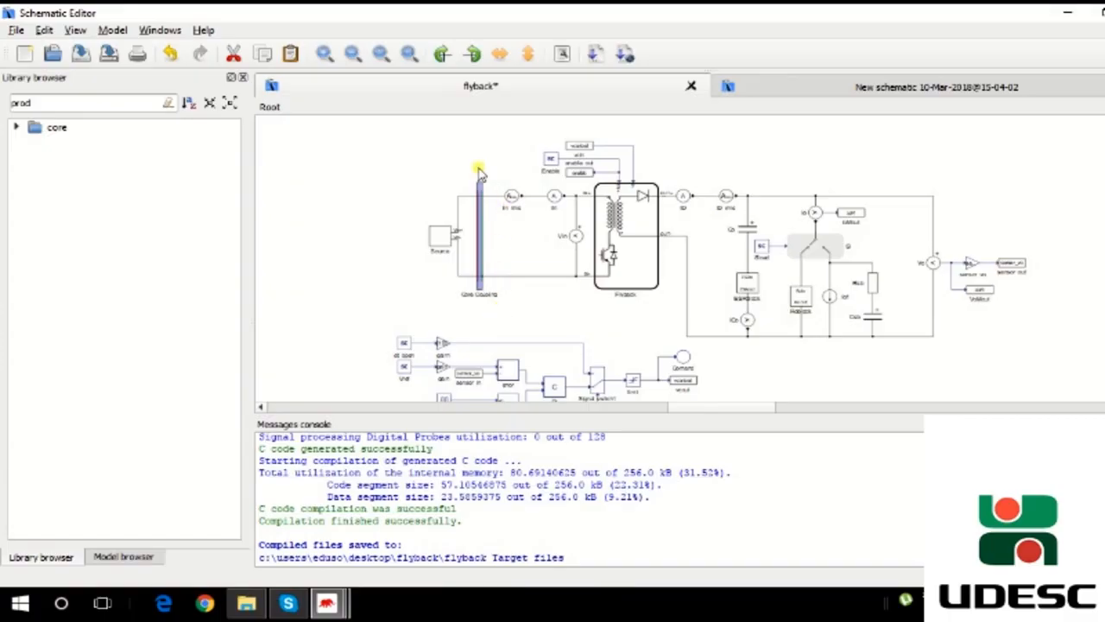
click(112, 30)
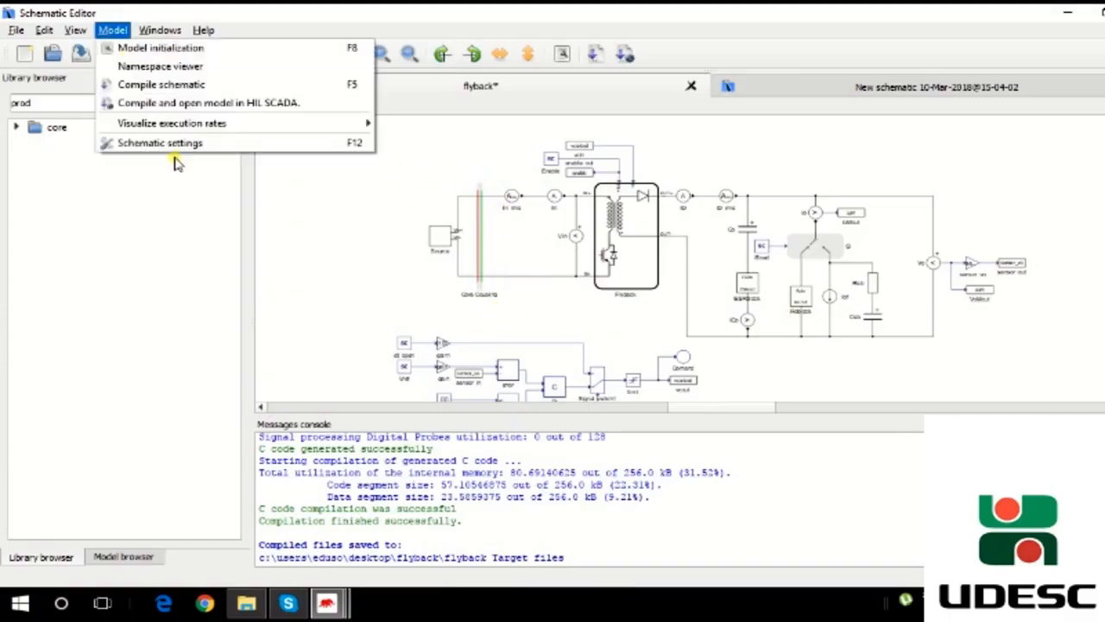
click(181, 147)
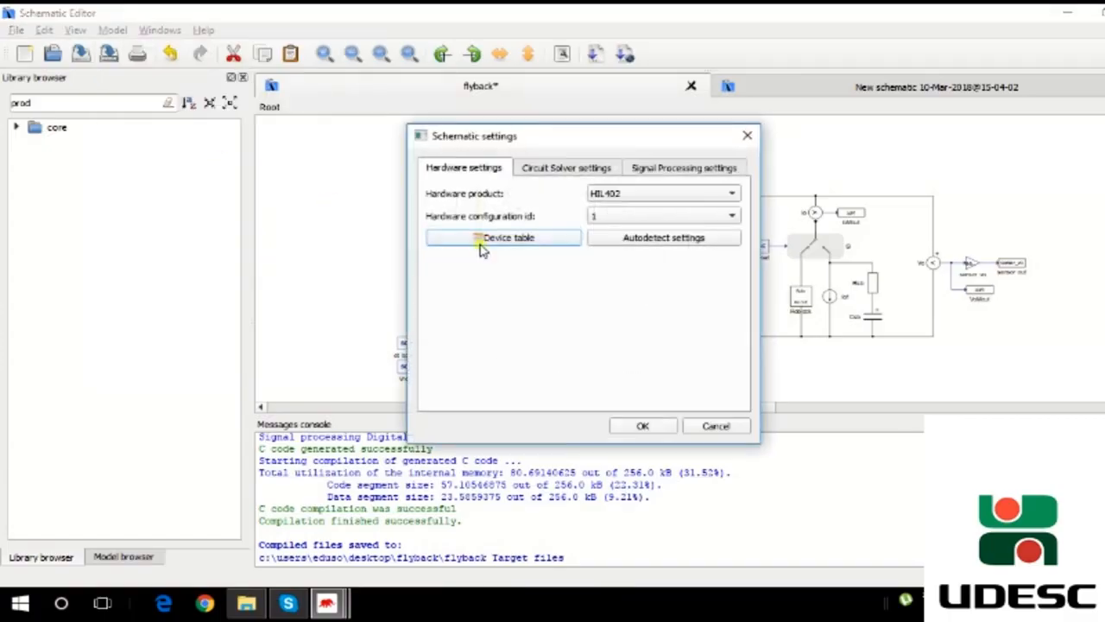
click(564, 171)
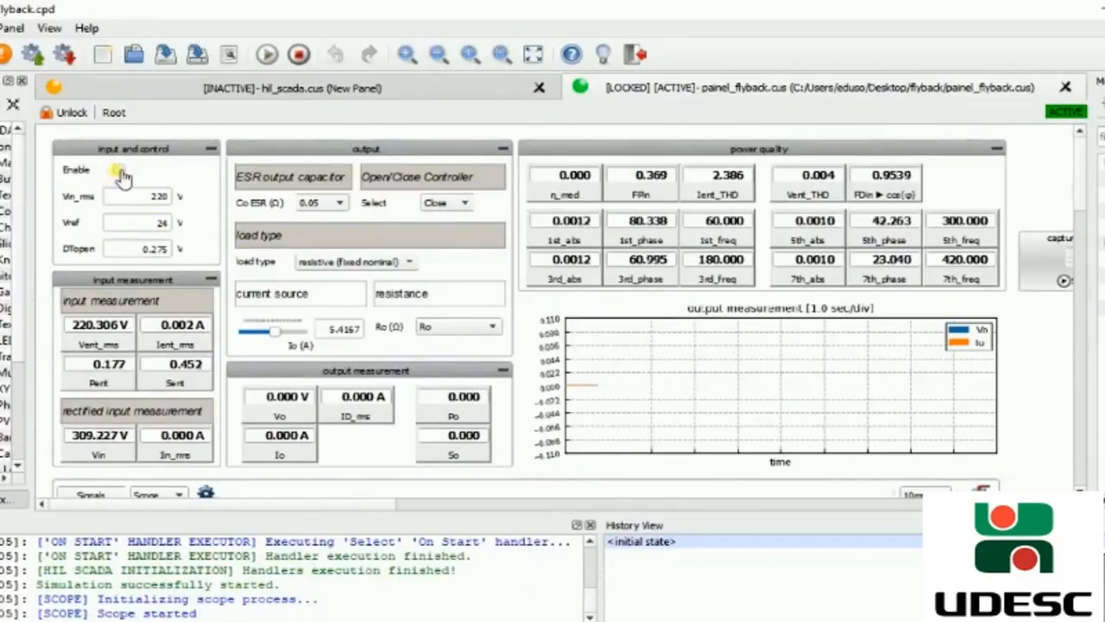
Enable the converter in the running SCADA panel and switch back to the Schematic Editor.
click(119, 172)
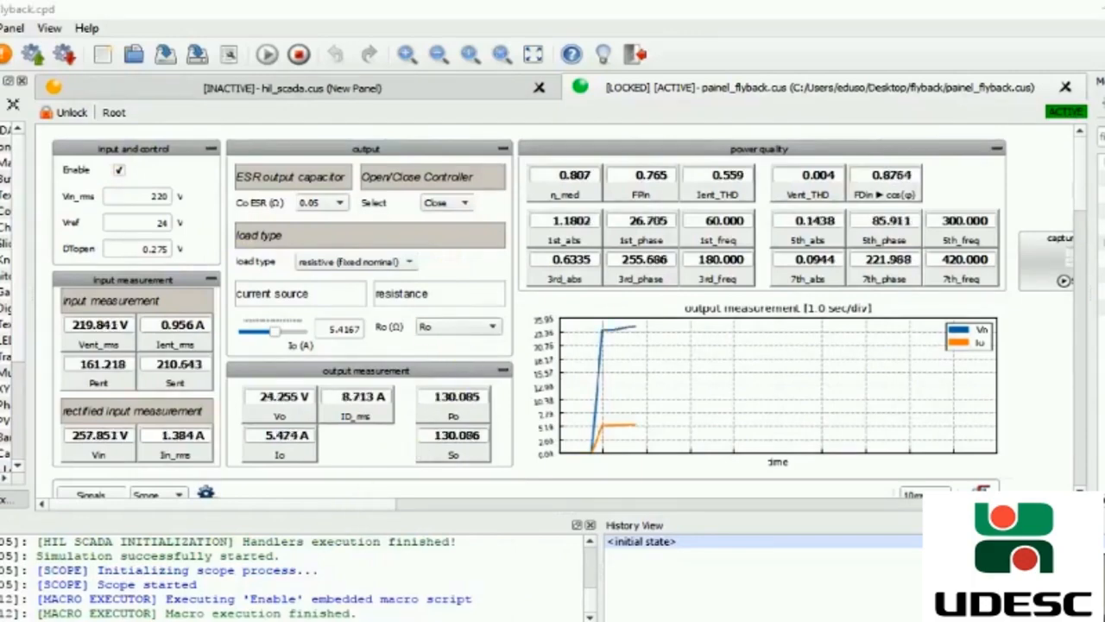
mouse_move(339, 618)
click(259, 561)
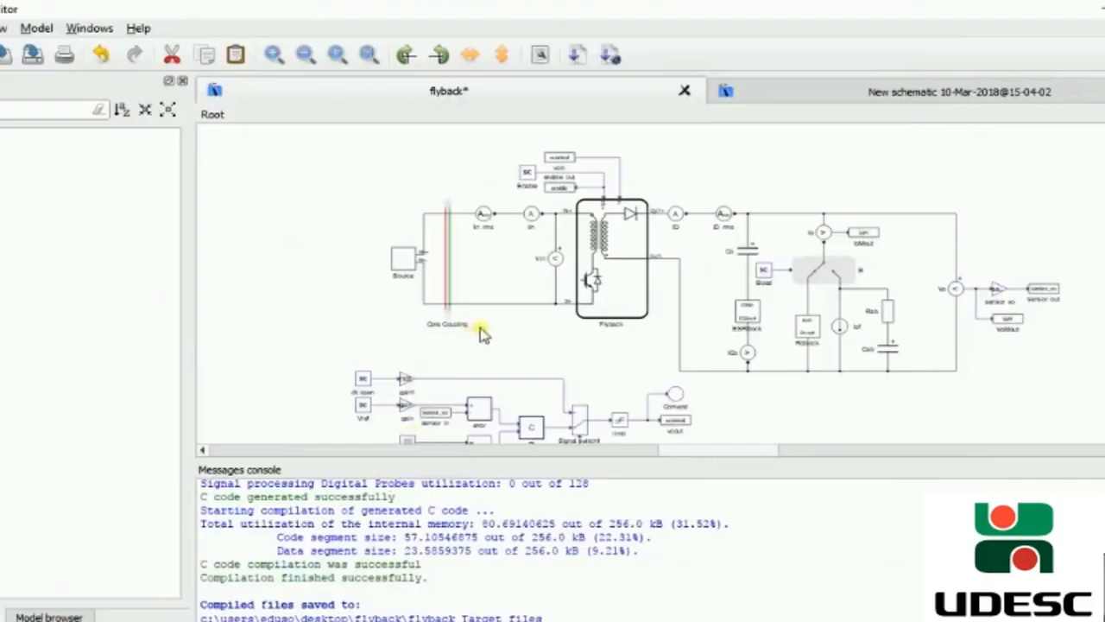
Examine the enable_in tag and counter in the controller, the Enable input at the Flyback block, and the output side.
scroll(479, 335, up, 2)
scroll(640, 305, up, 2)
drag(542, 461, 535, 557)
drag(706, 550, 679, 547)
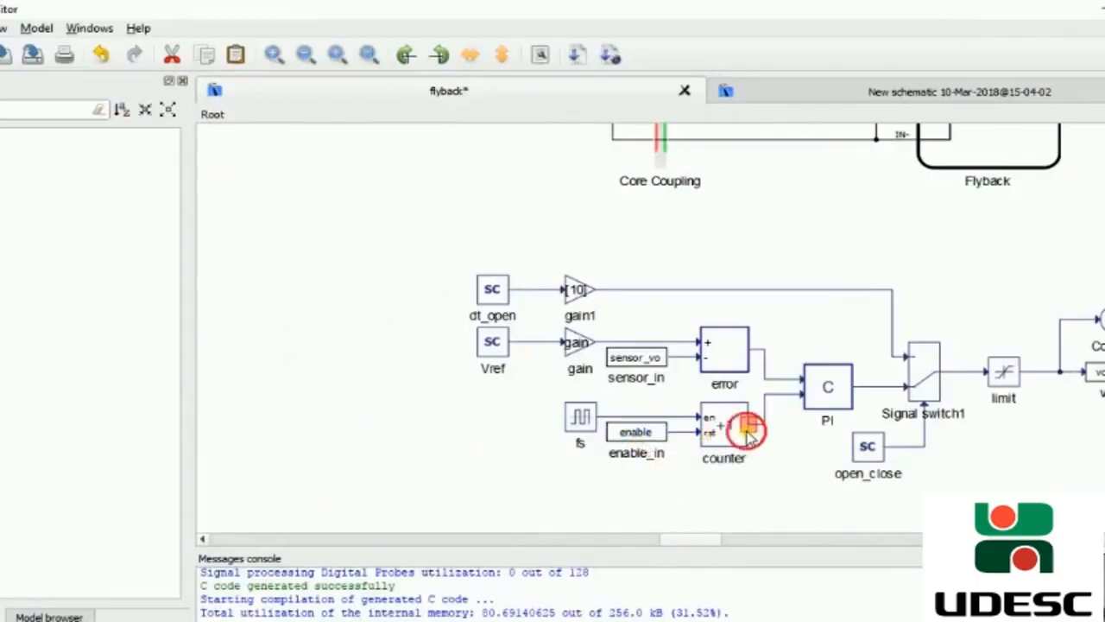
scroll(864, 501, up, 5)
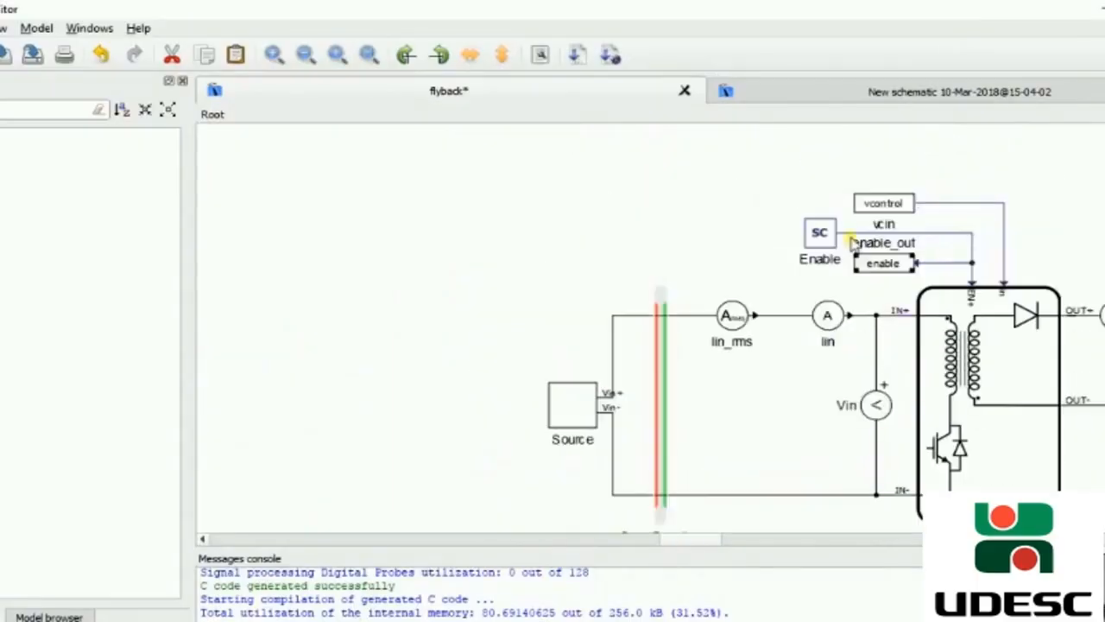
click(698, 546)
drag(698, 546, 722, 543)
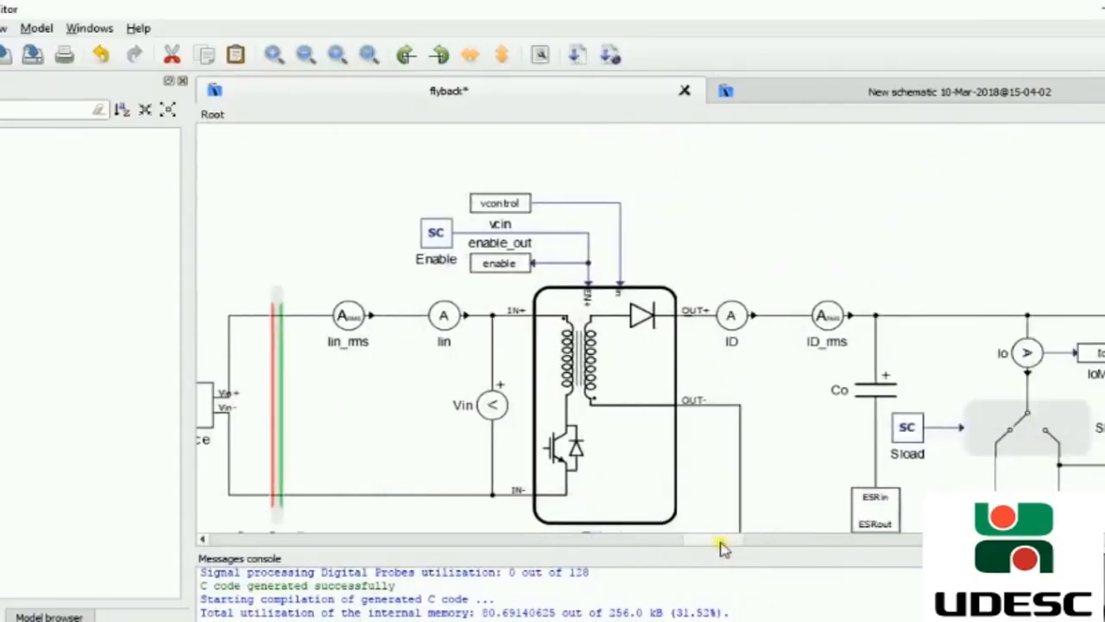
scroll(698, 412, down, 8)
scroll(617, 378, down, 2)
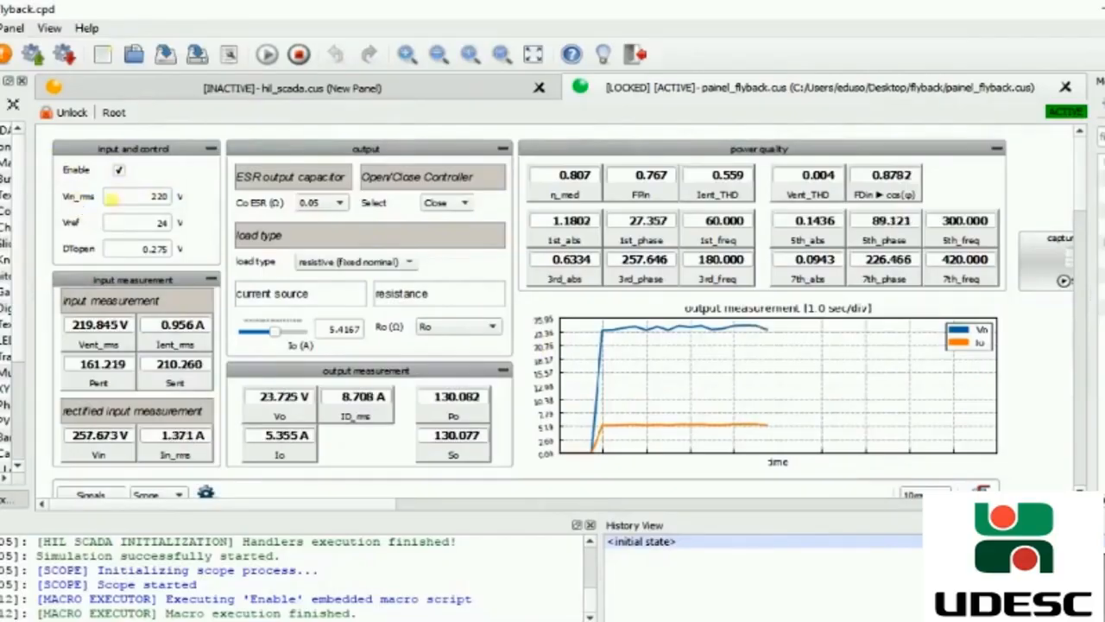
Review the Vin_rms, Vref and DTopen inputs and the Open/Close Controller selector on the SCADA panel.
click(144, 199)
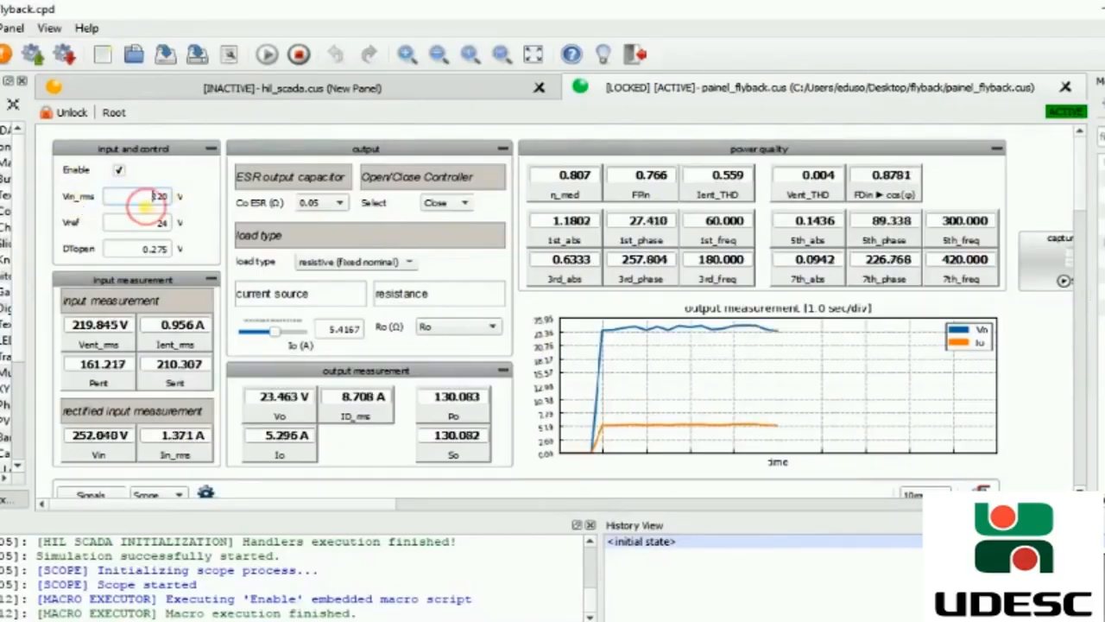
click(200, 212)
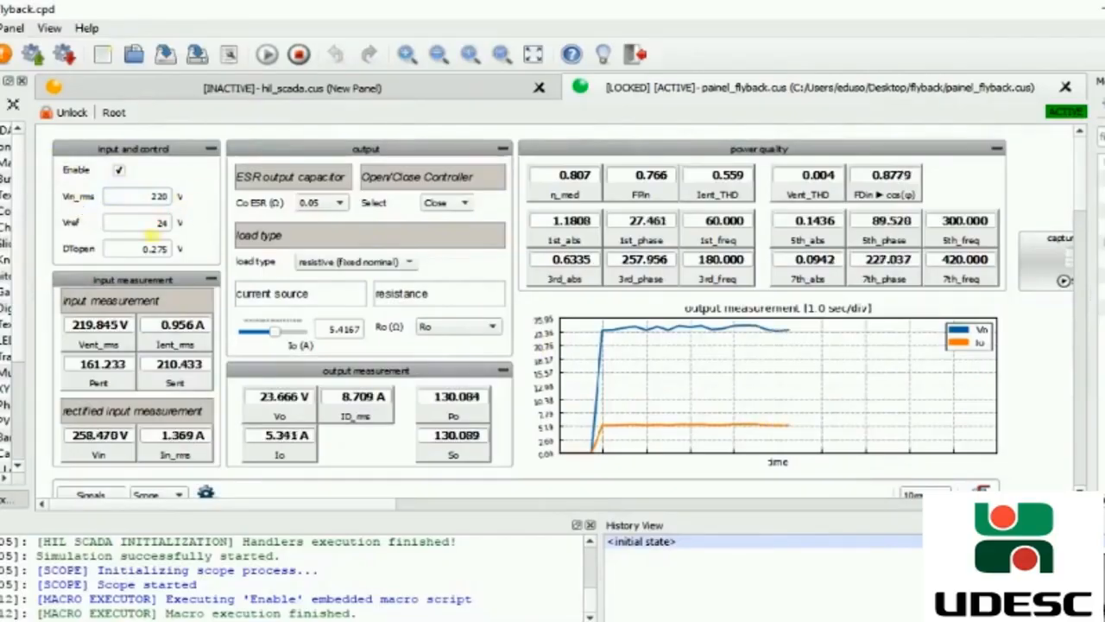
click(156, 224)
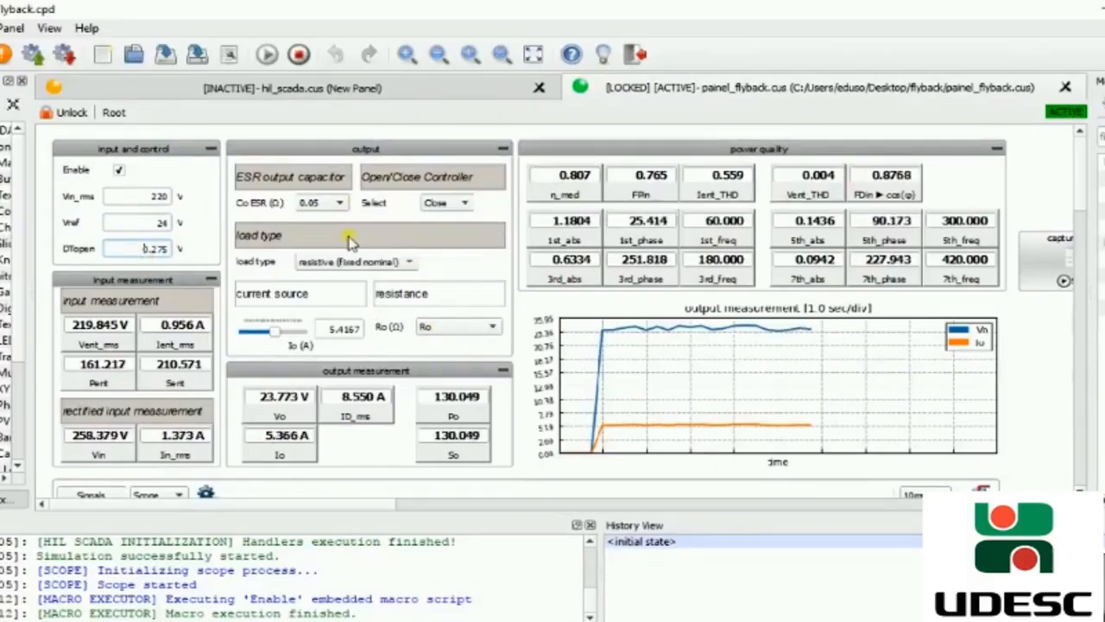
click(450, 204)
click(123, 253)
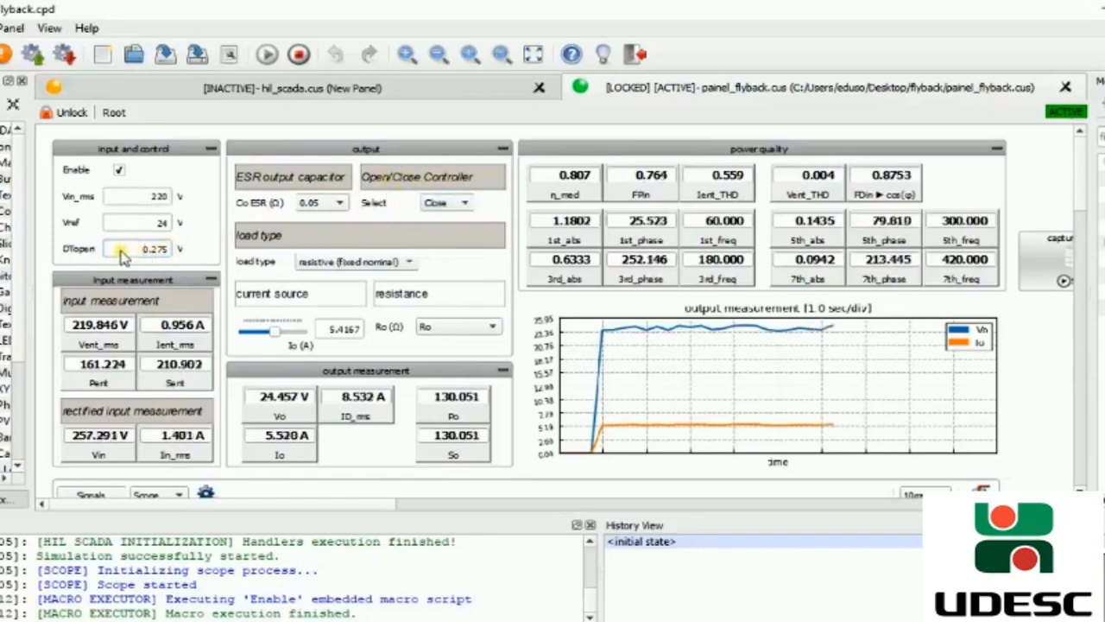
drag(139, 250, 187, 250)
click(188, 250)
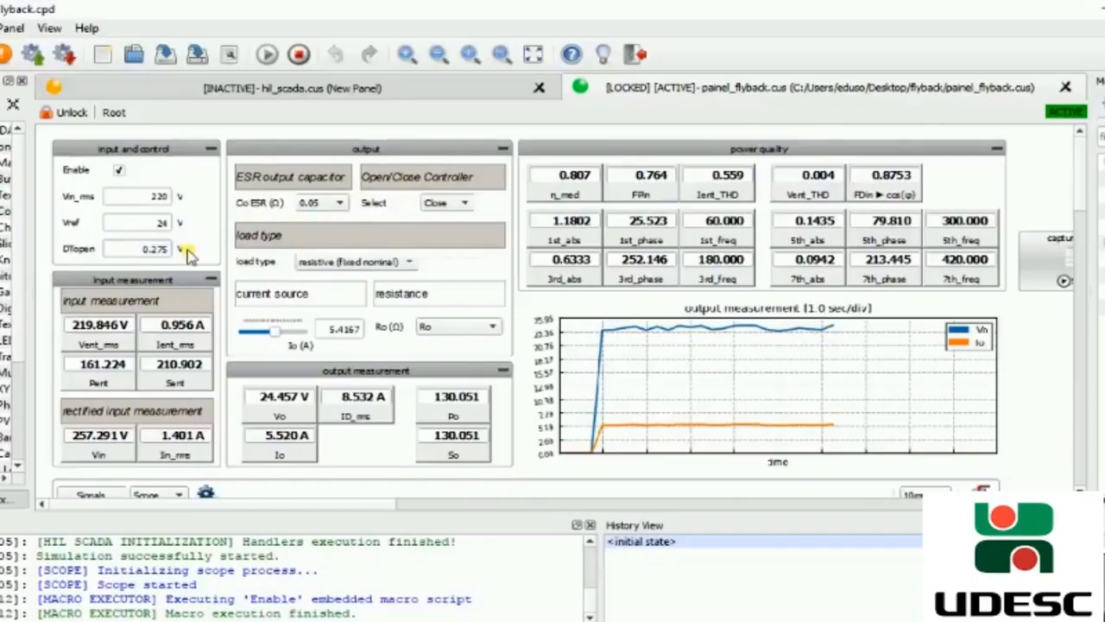
Show the panel's scope and set its time base to 10 µs to inspect the Flyback.Lm, ID and ICo currents.
scroll(187, 250, down, 3)
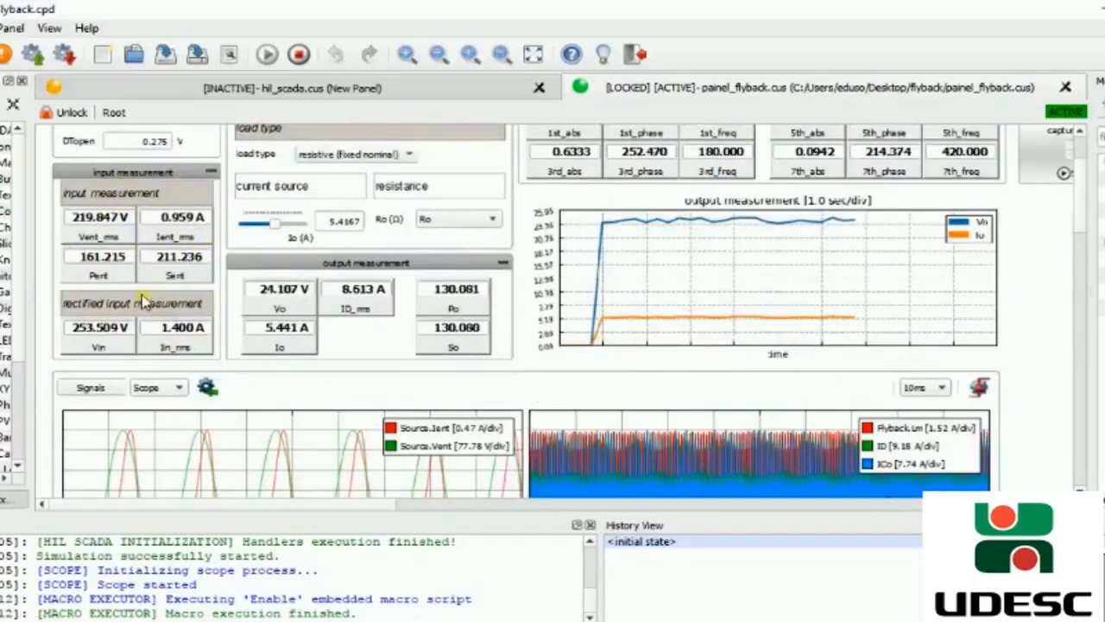
scroll(144, 300, down, 5)
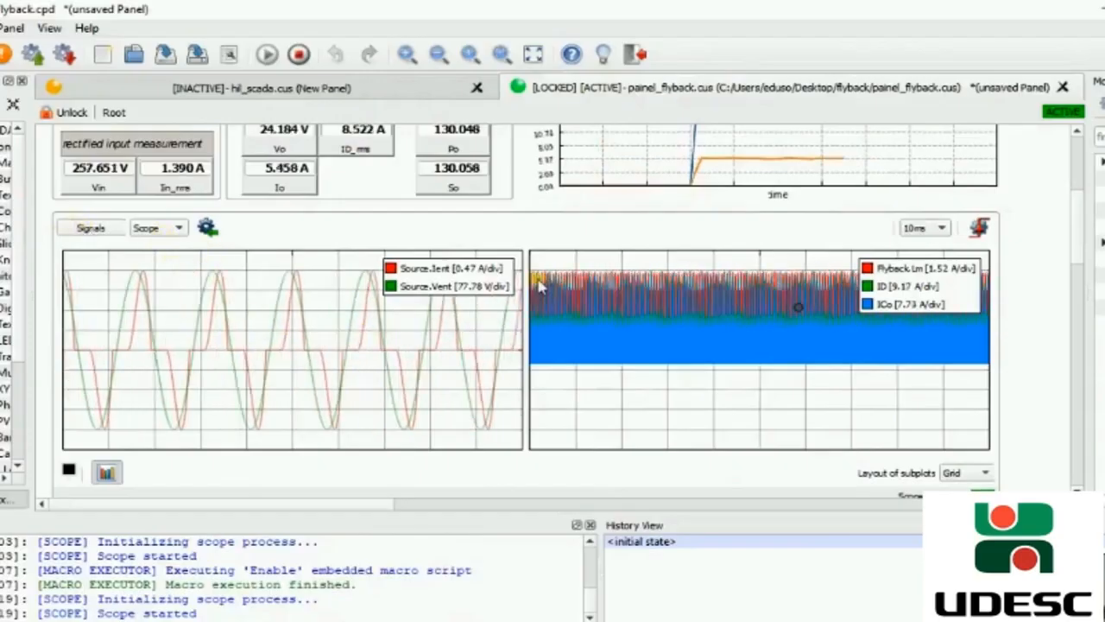
click(914, 229)
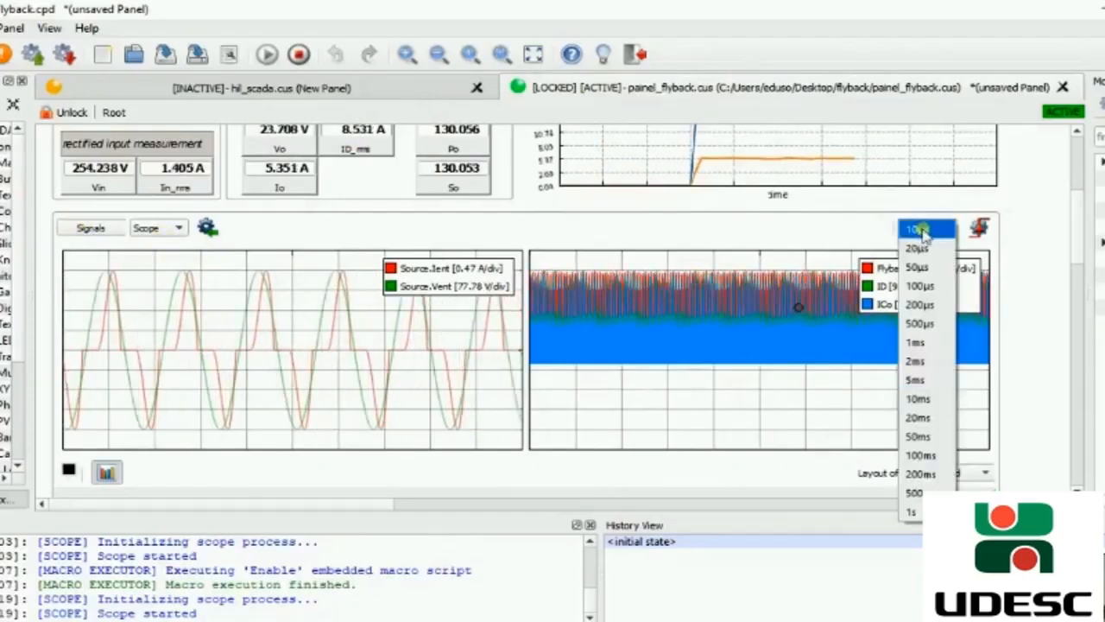
click(921, 229)
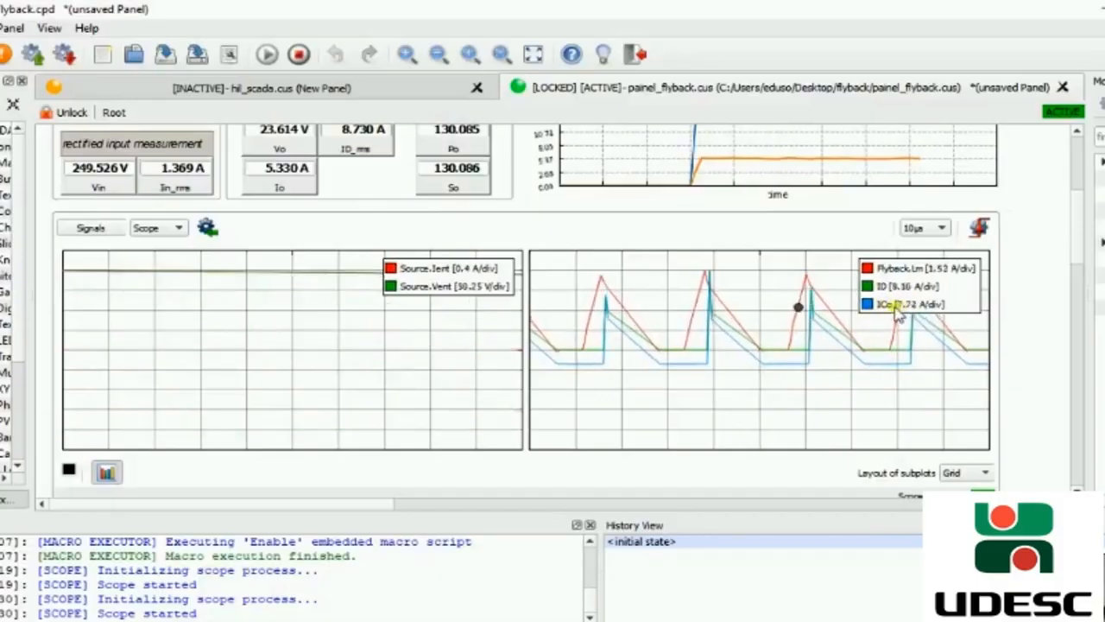
Set the scope time base to 10 ms and return to the panel's input, output and power quality controls.
click(923, 227)
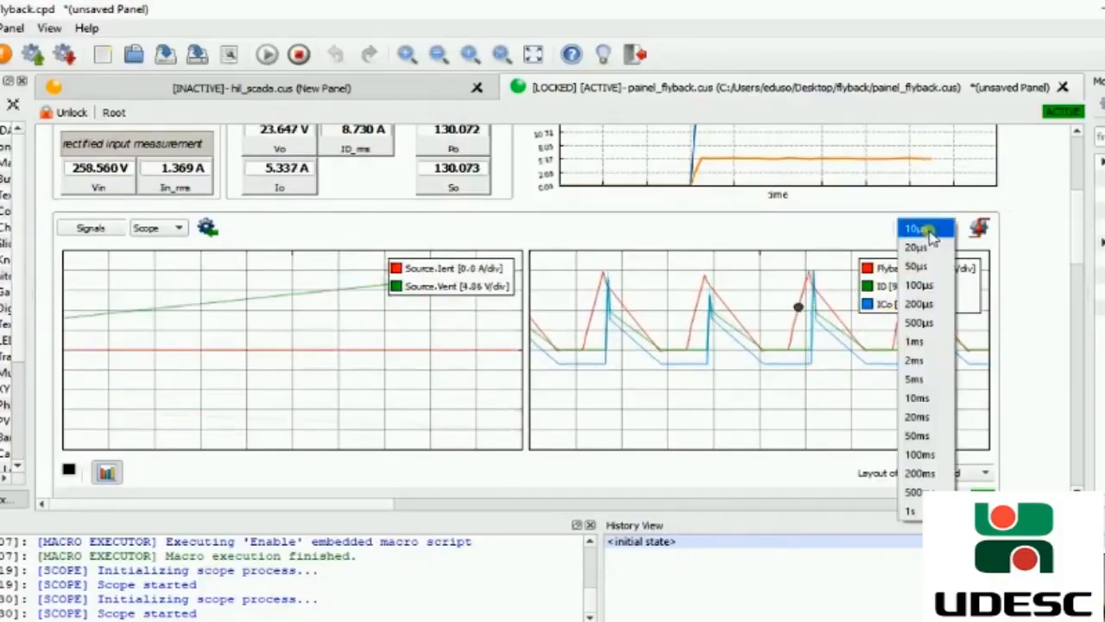
click(922, 397)
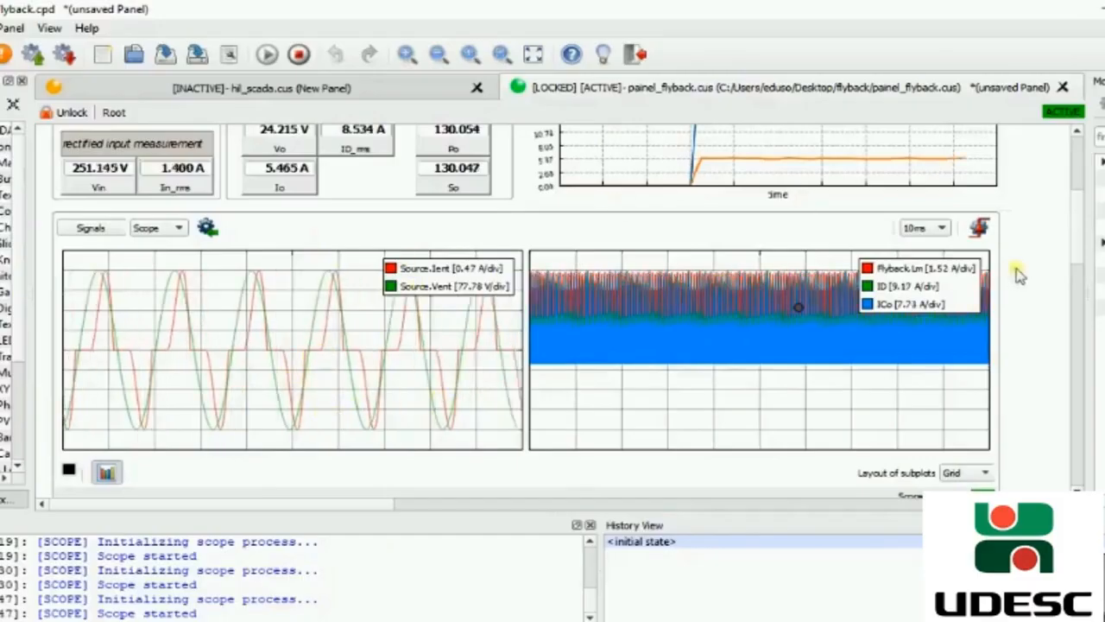
scroll(1075, 254, up, 5)
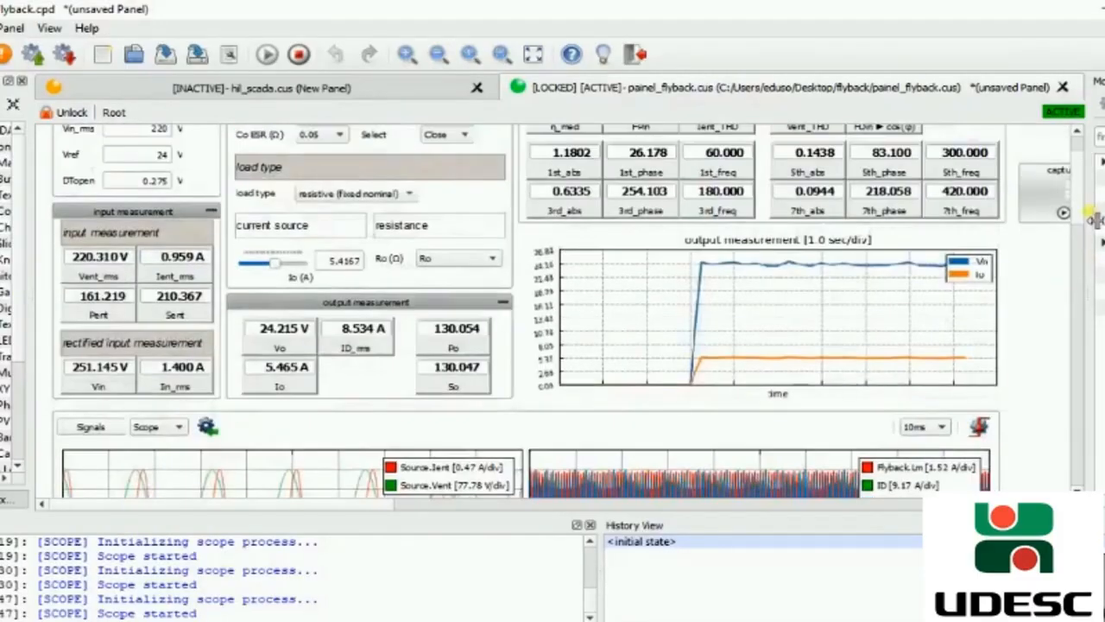
scroll(1066, 212, up, 2)
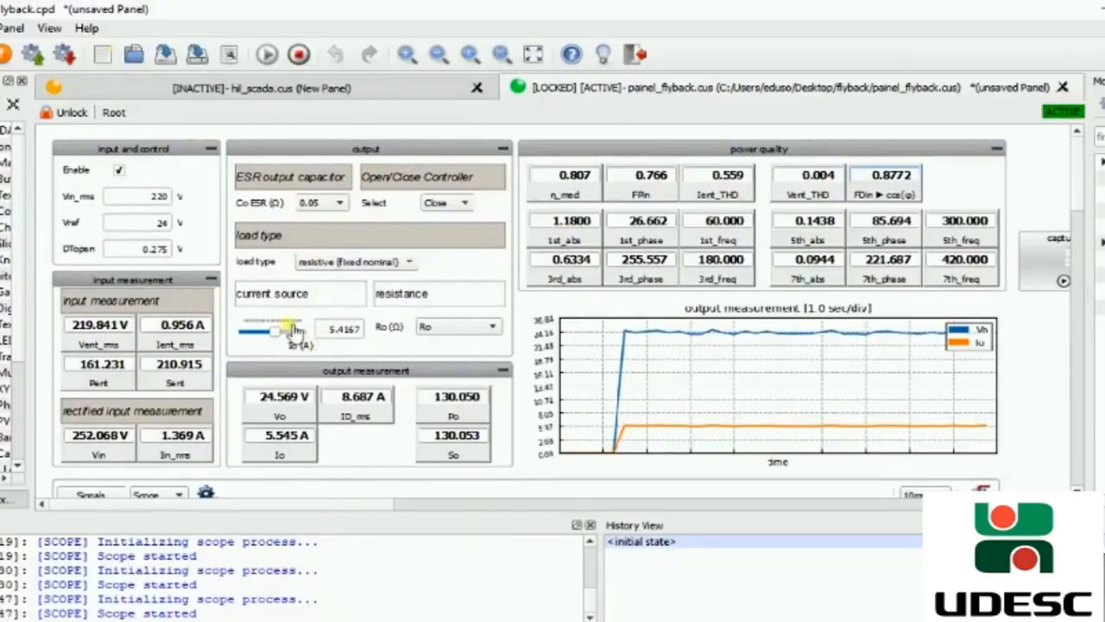
Review the load type and Ro resistance options, keeping resistive (fixed nominal) and Ro selected.
click(346, 263)
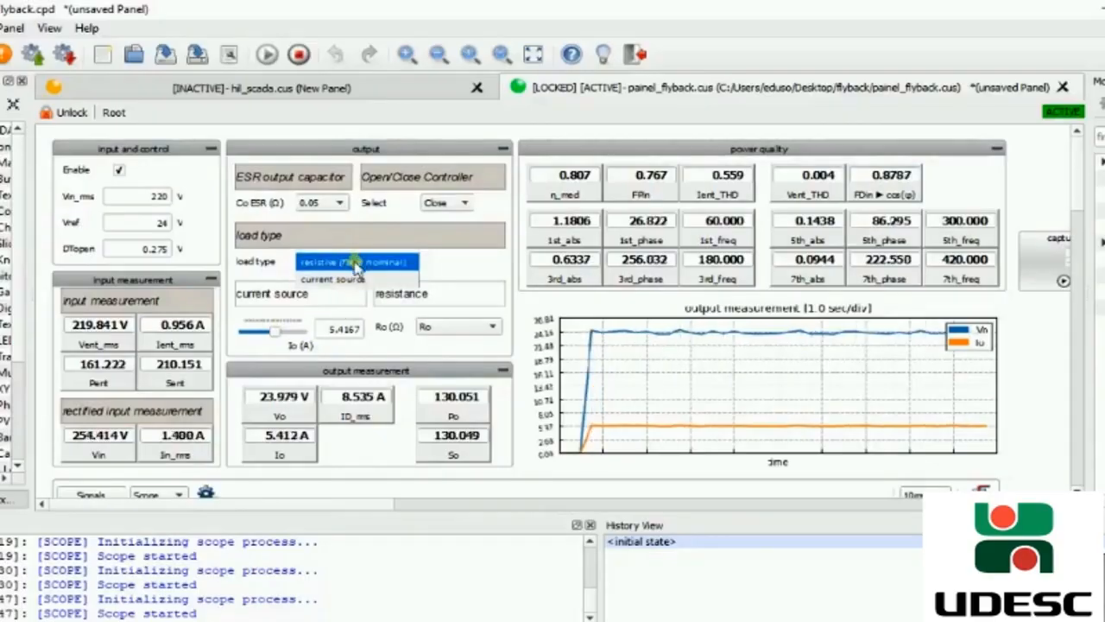
click(355, 262)
click(438, 337)
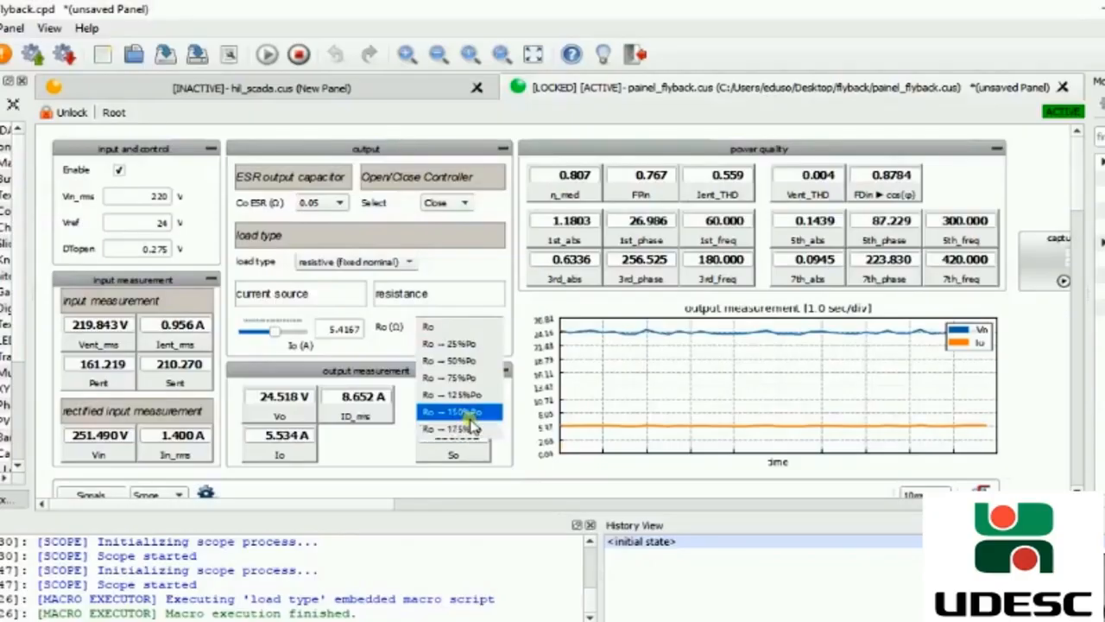
click(453, 326)
click(409, 264)
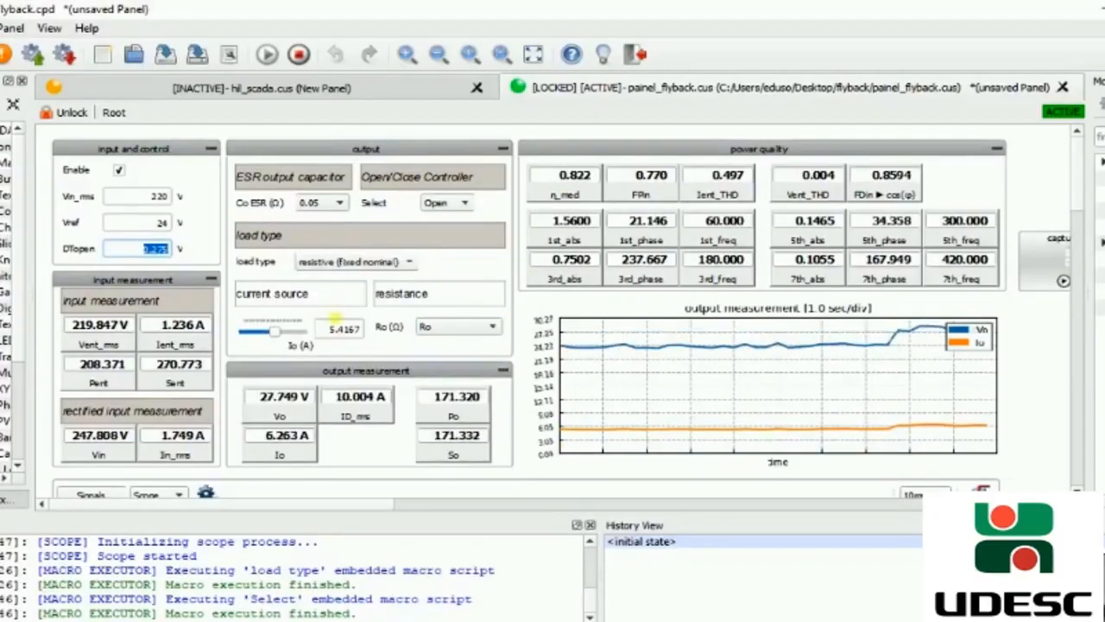
Check the Co ESR setting and switch the Open/Close Controller selection to Close.
click(321, 202)
click(445, 208)
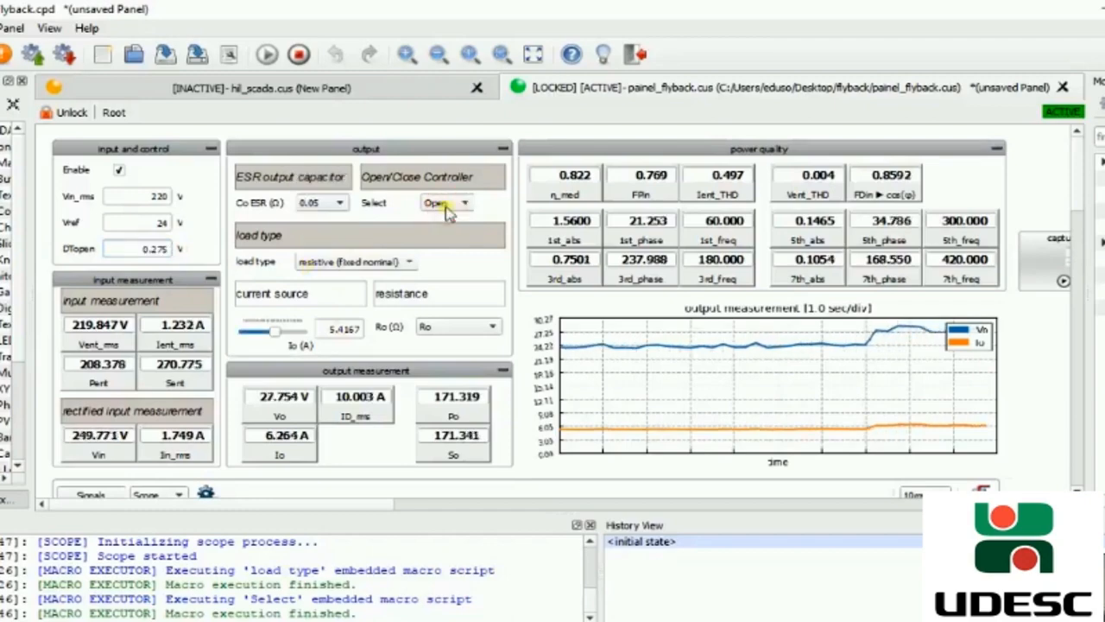
click(445, 205)
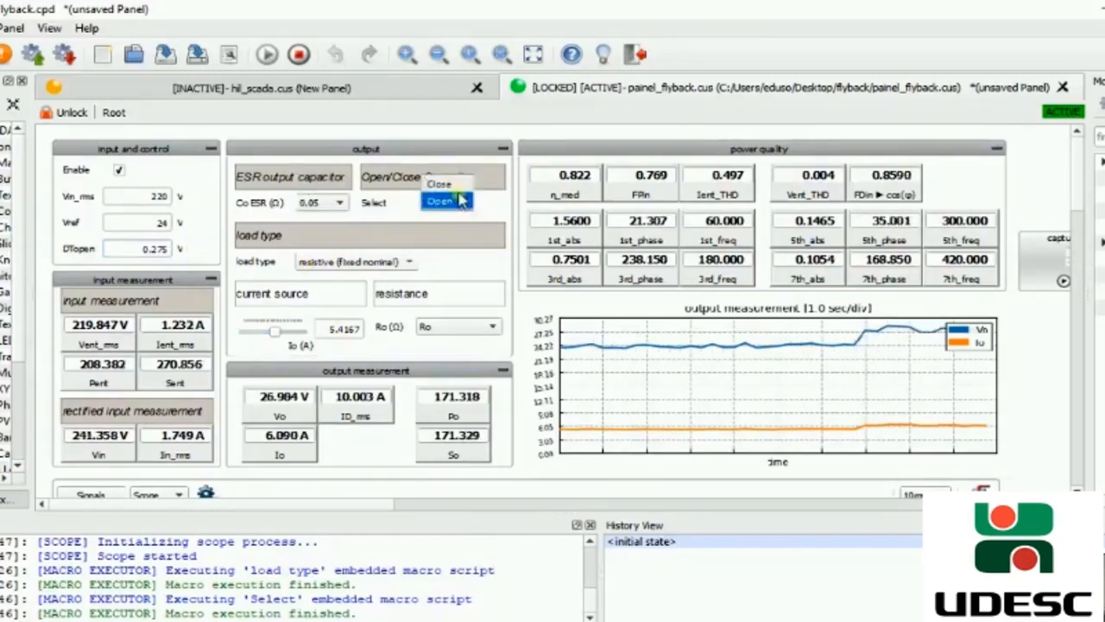
click(438, 184)
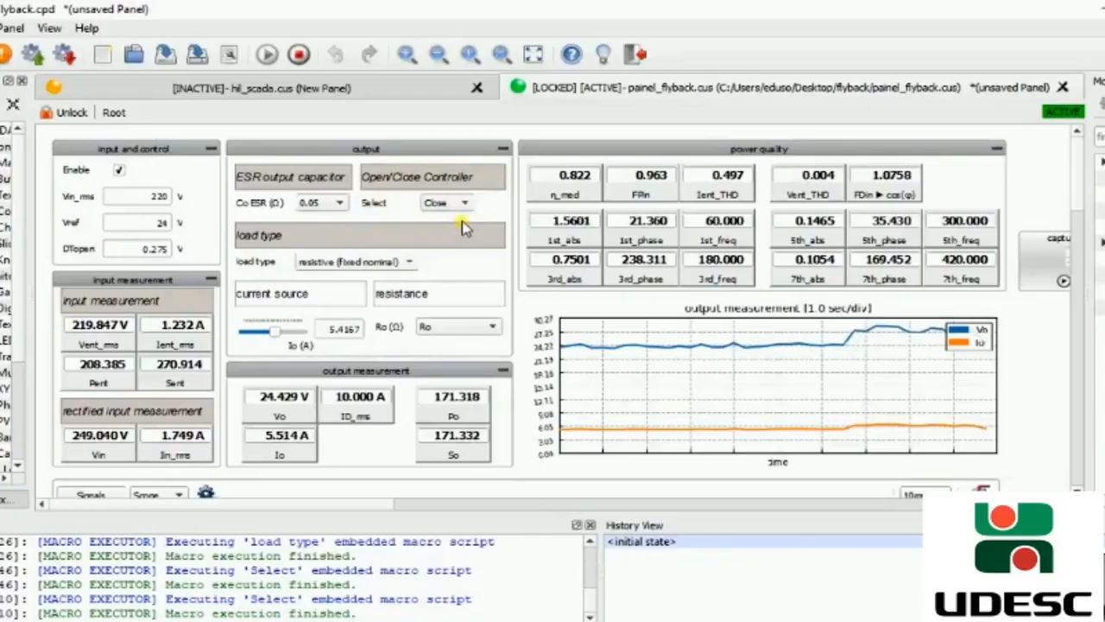